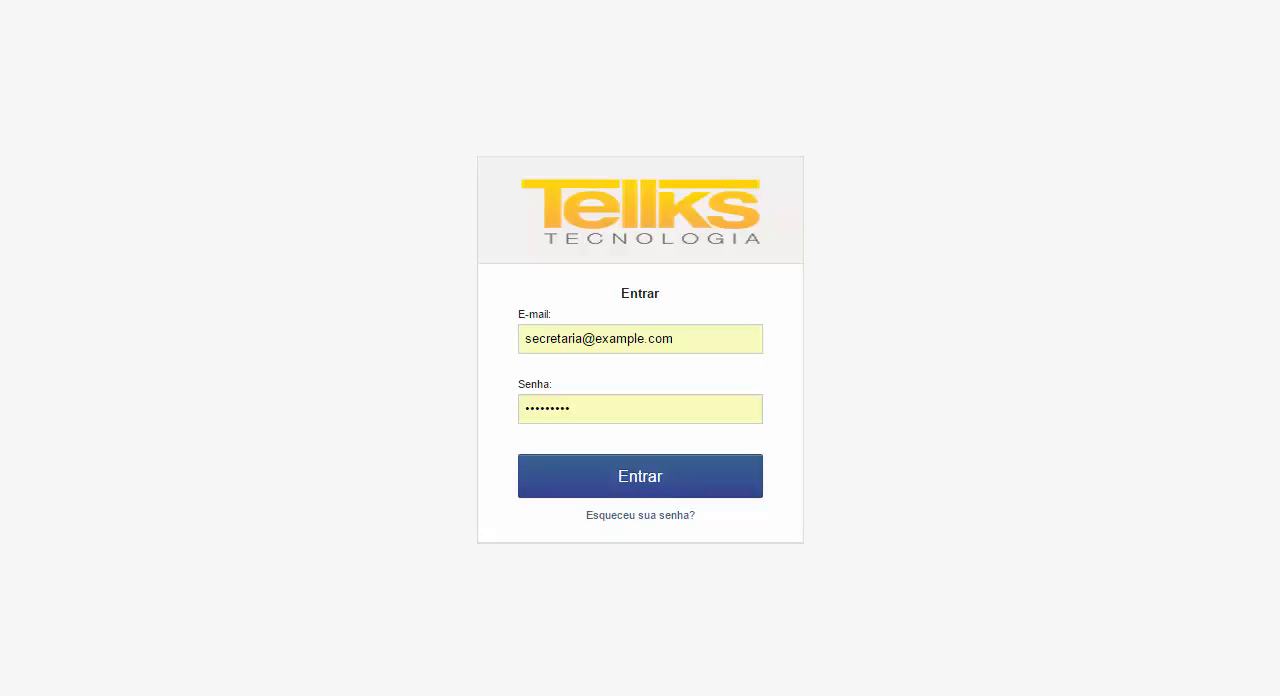
- Sign in with the prefilled credentials and start registering a new audit under Gerenciar Auditorias
left_click(708, 479)
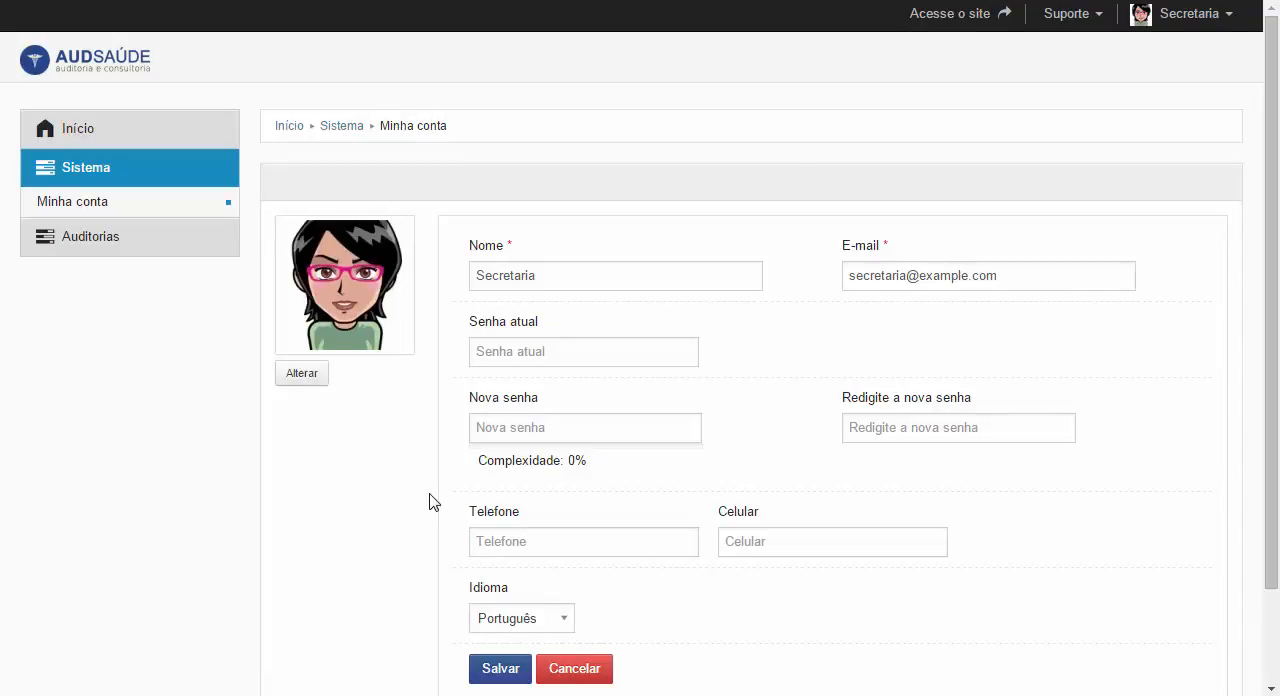
left_click(142, 246)
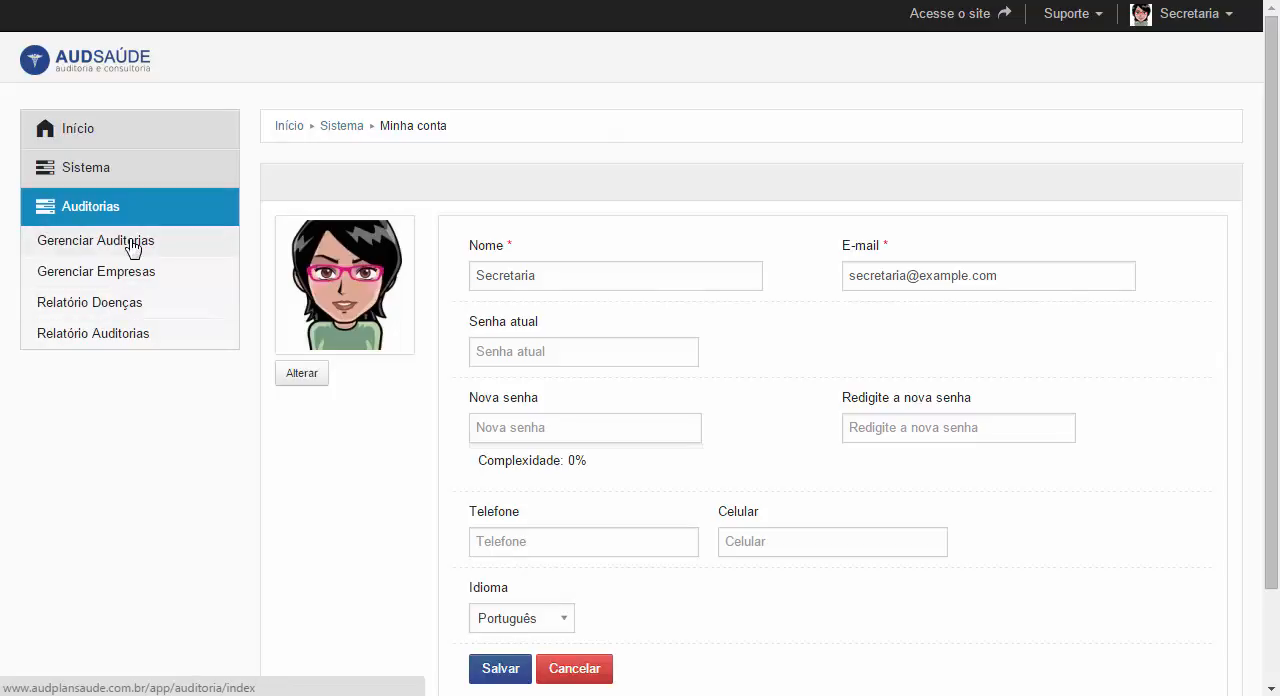
left_click(133, 248)
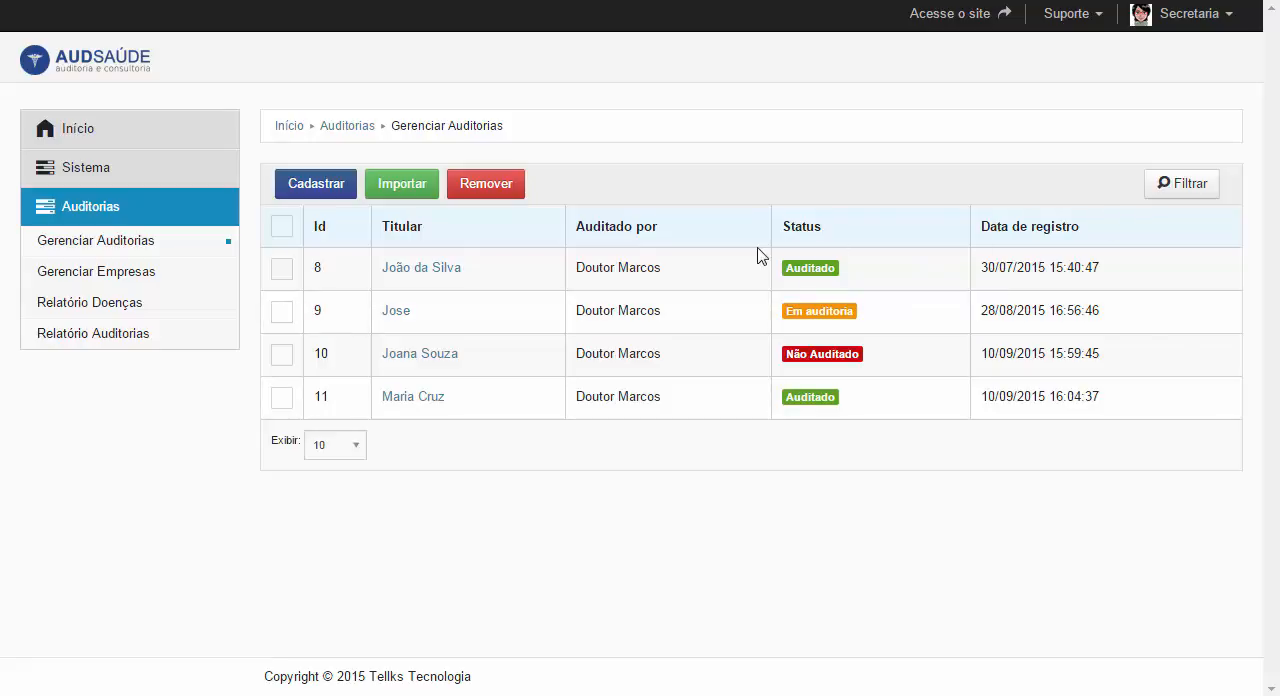
left_click(318, 184)
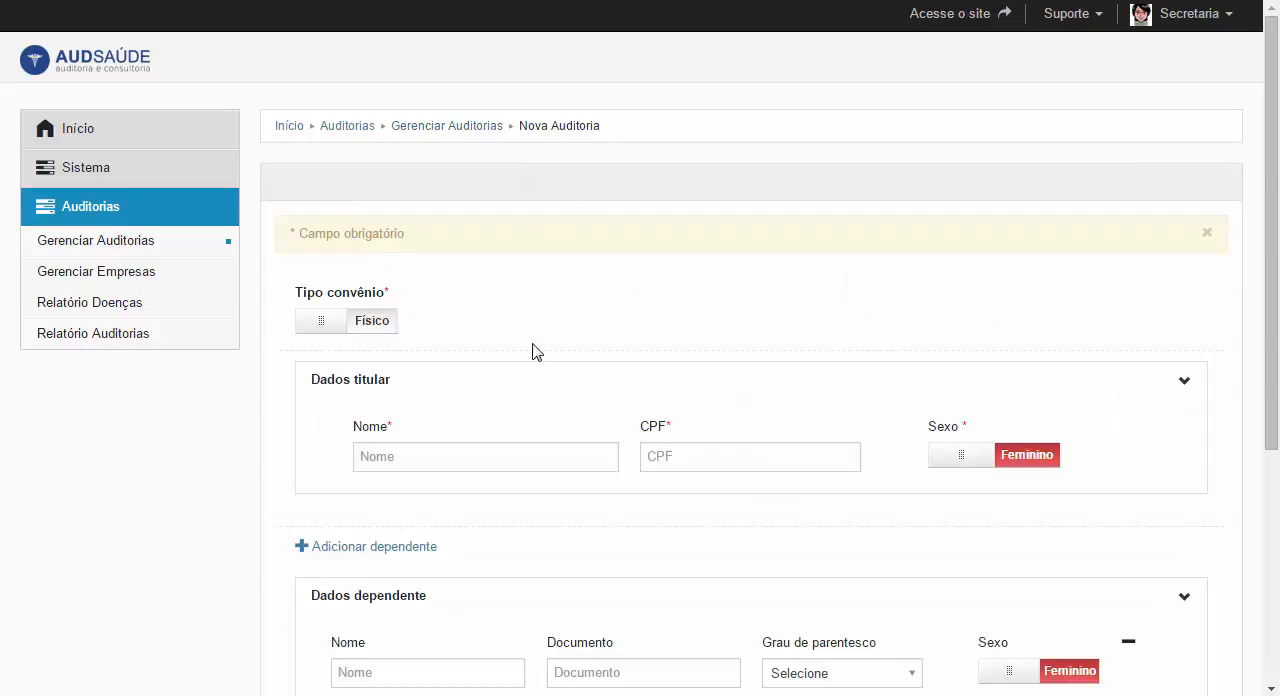
- Set the new audit's Tipo convênio to Jurídico and choose Tellks Tecnologia as the Empresa
scroll(702, 361, "down", 2)
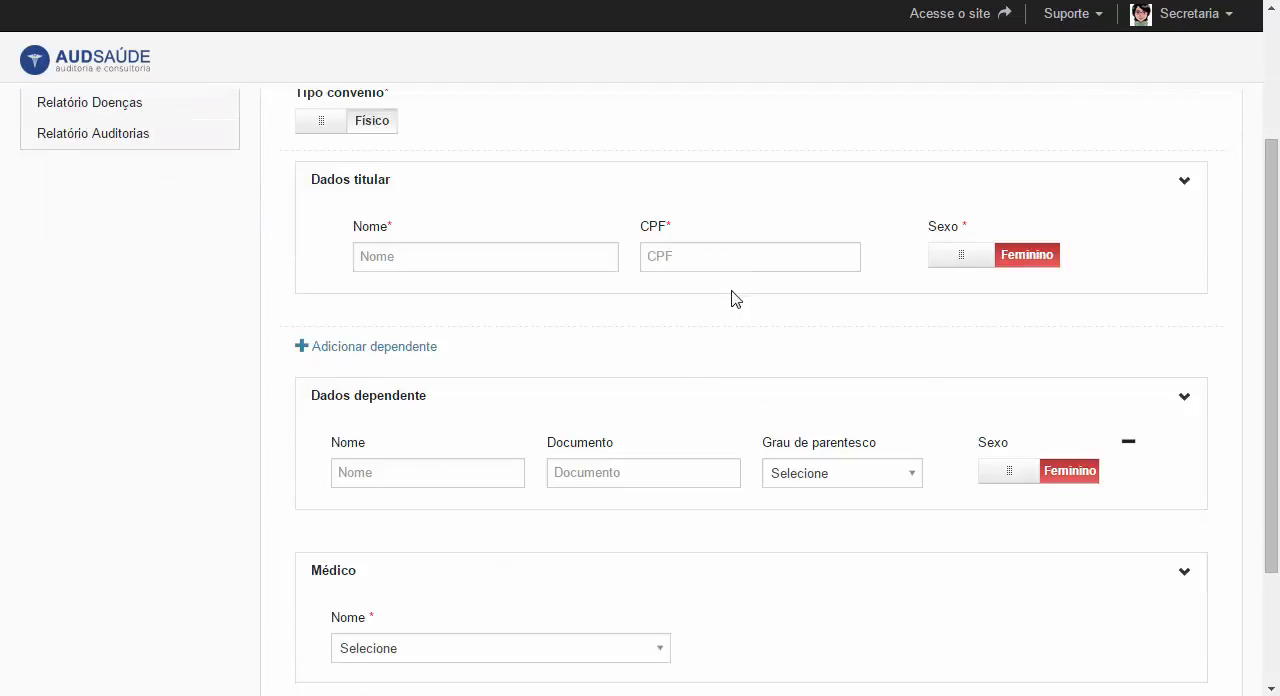
scroll(731, 297, "up", 2)
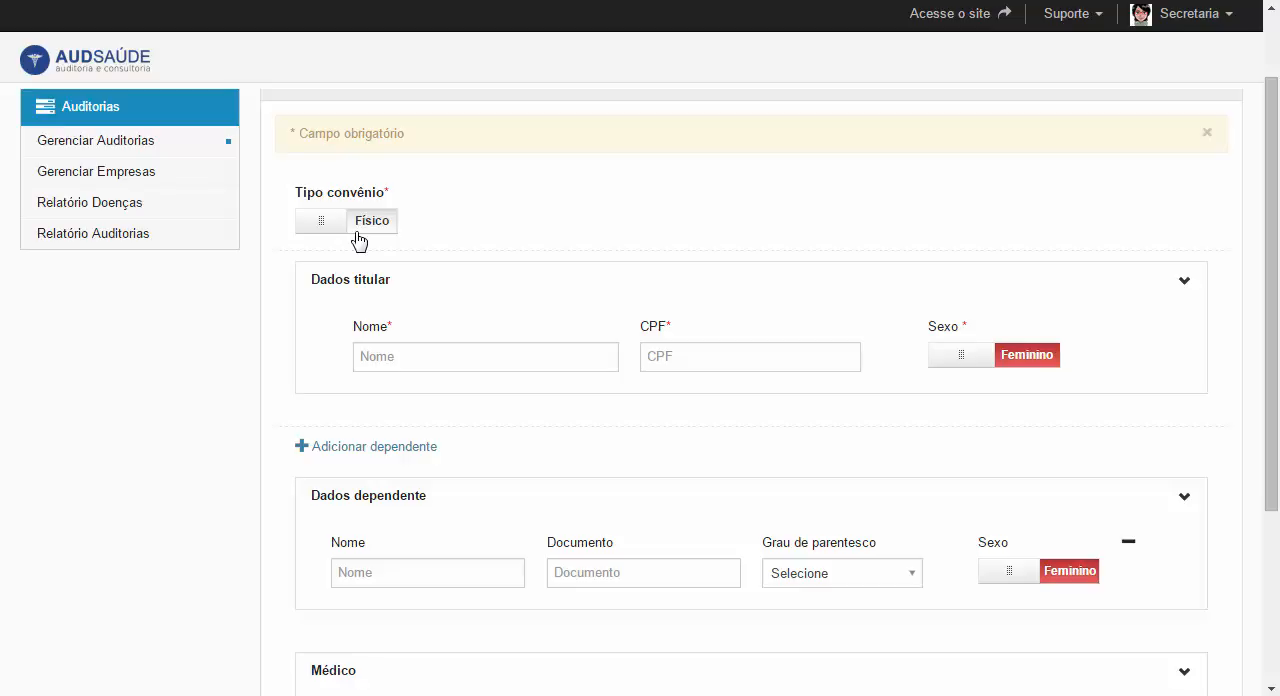
left_click(322, 228)
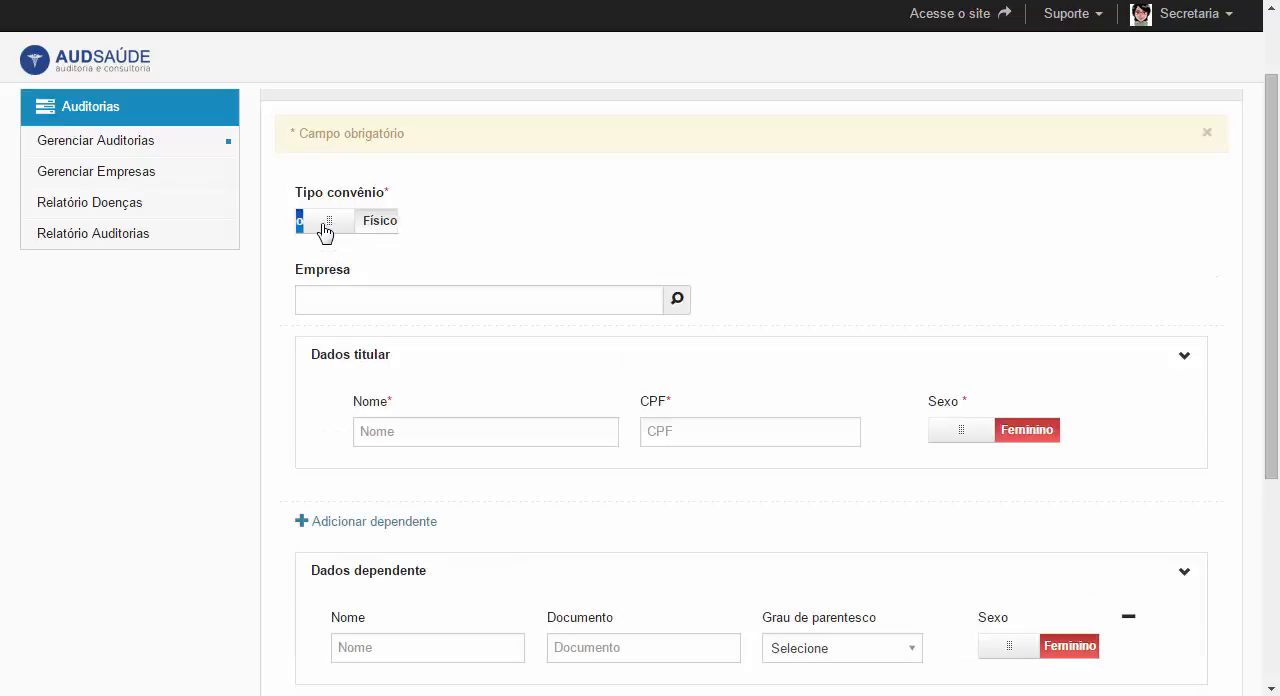
left_click(321, 302)
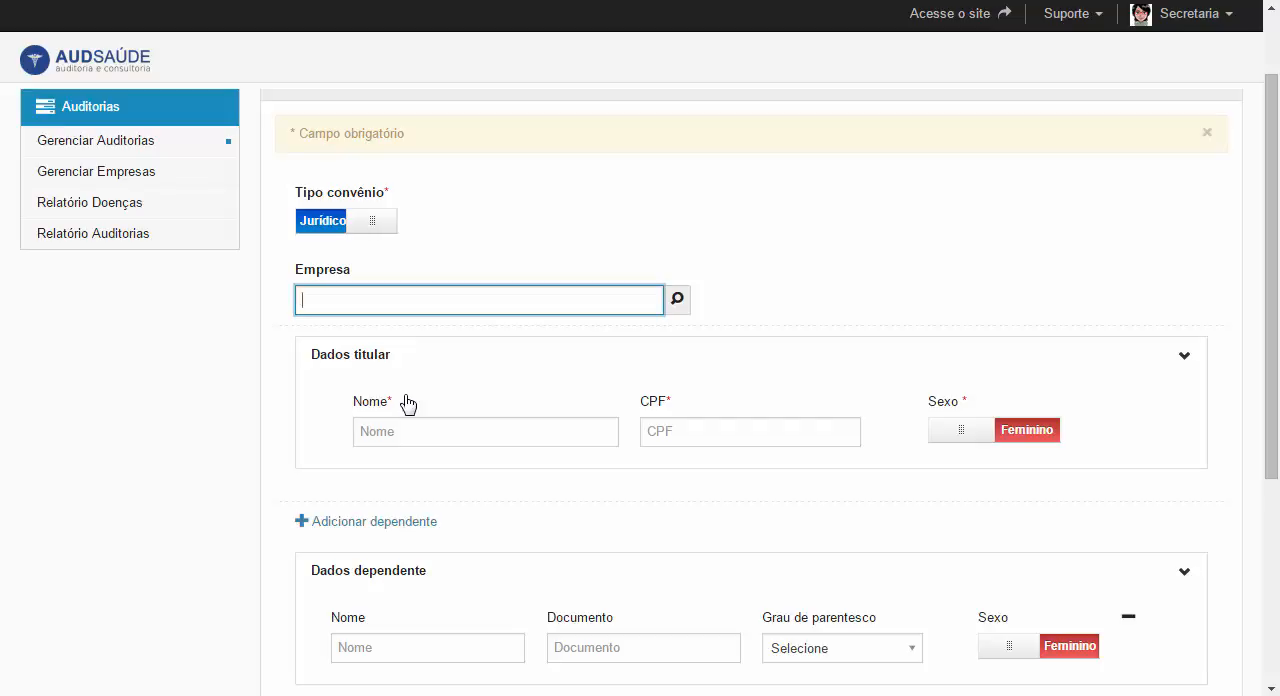
type("te")
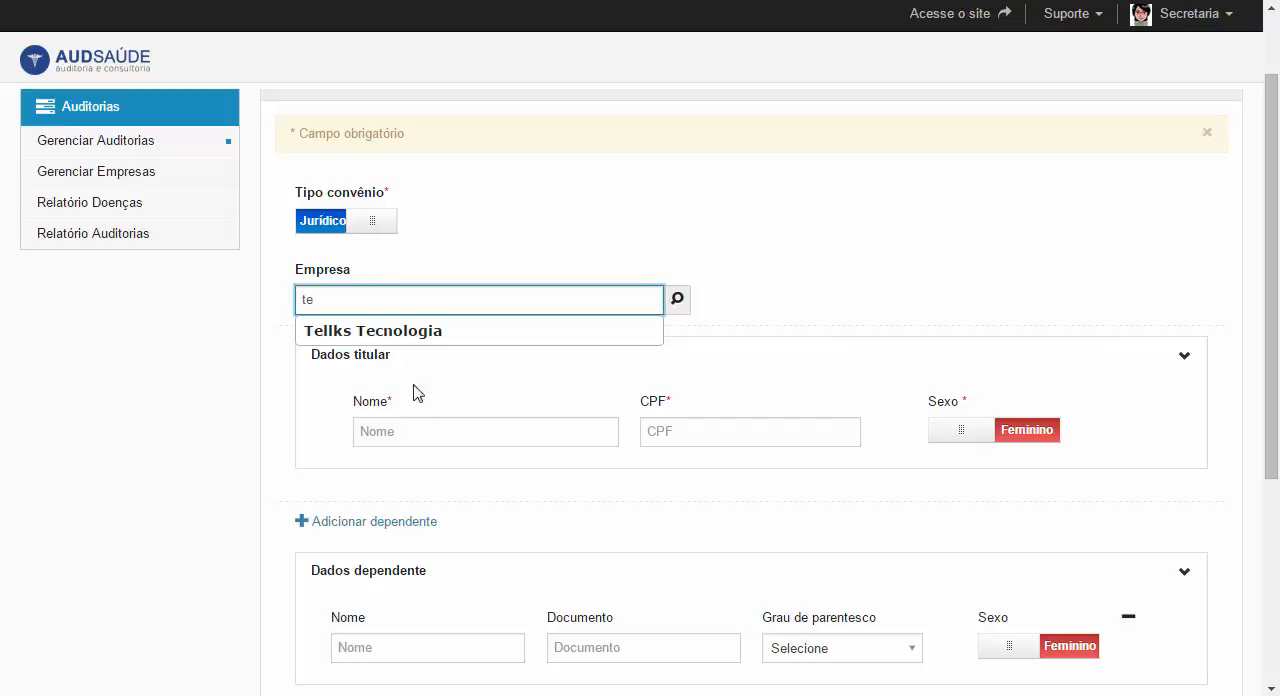
left_click(418, 331)
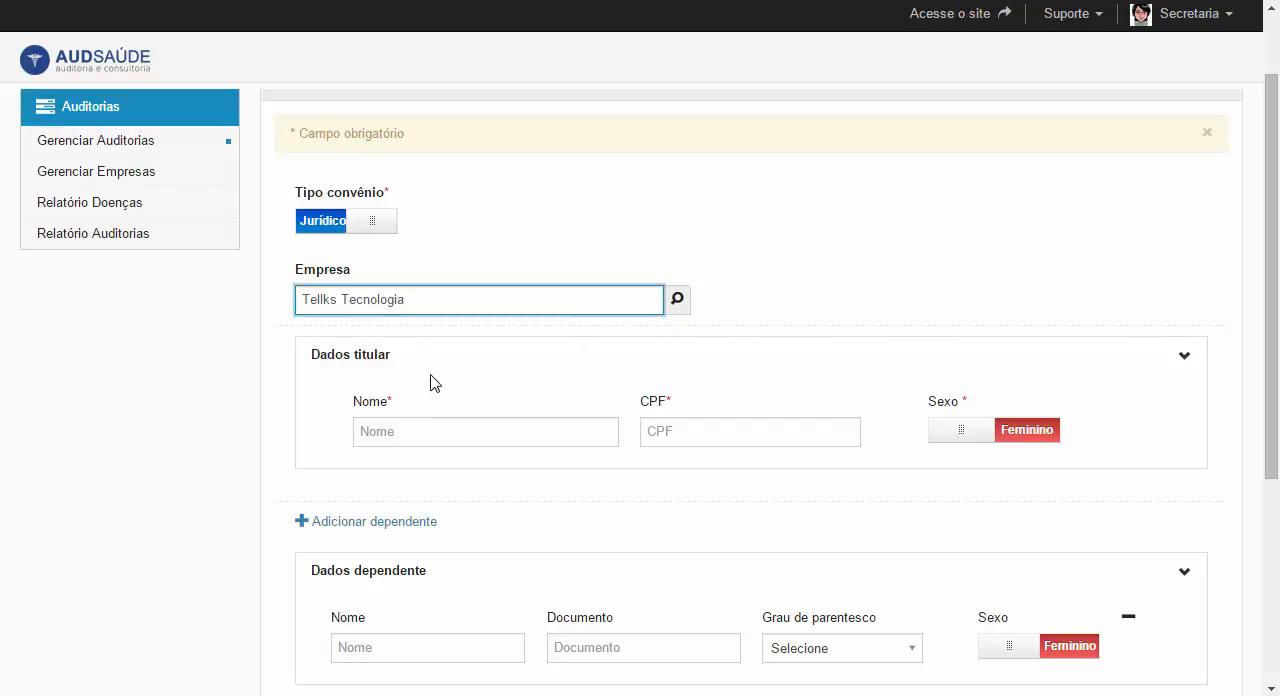
- Enter the policyholder's full name in the Dados titular section
left_click(426, 430)
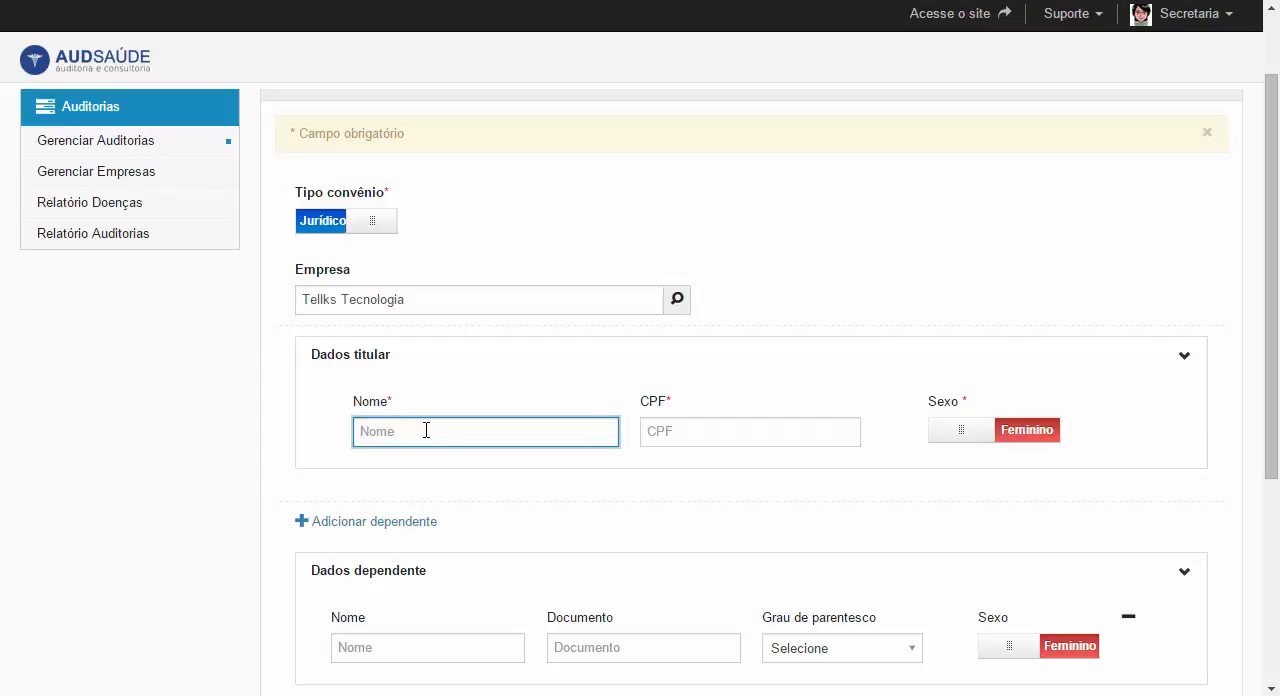
type("Jo")
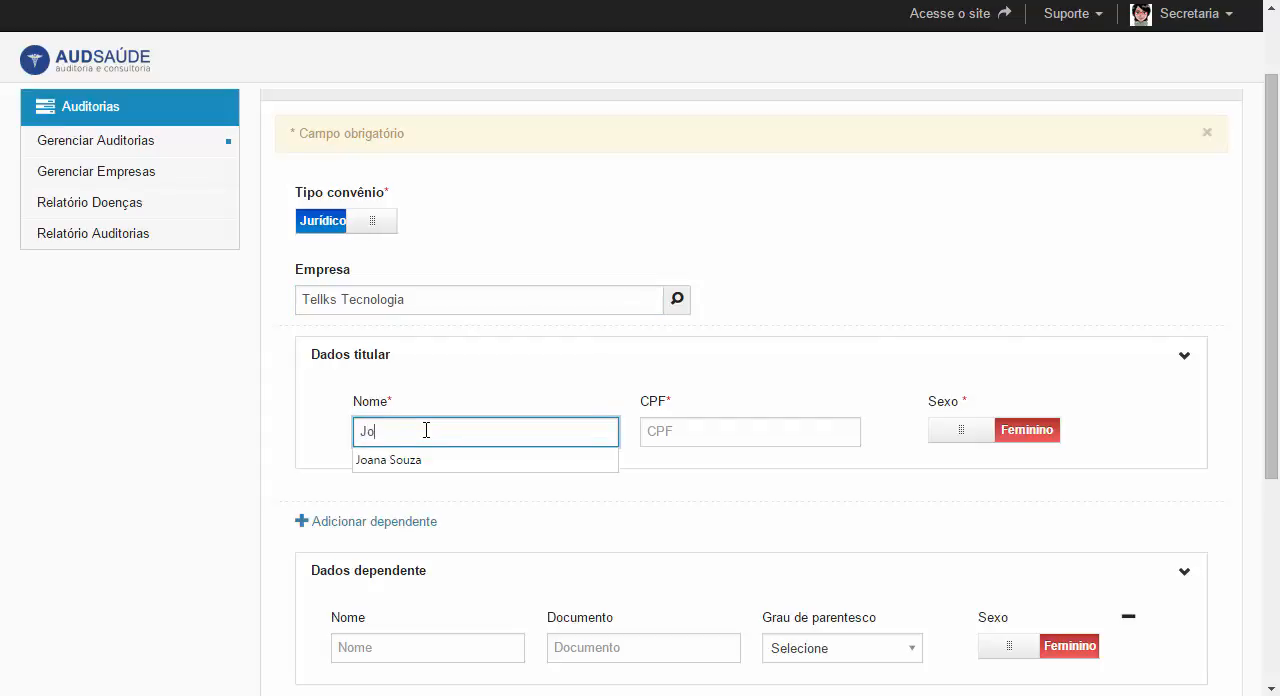
type("aquim")
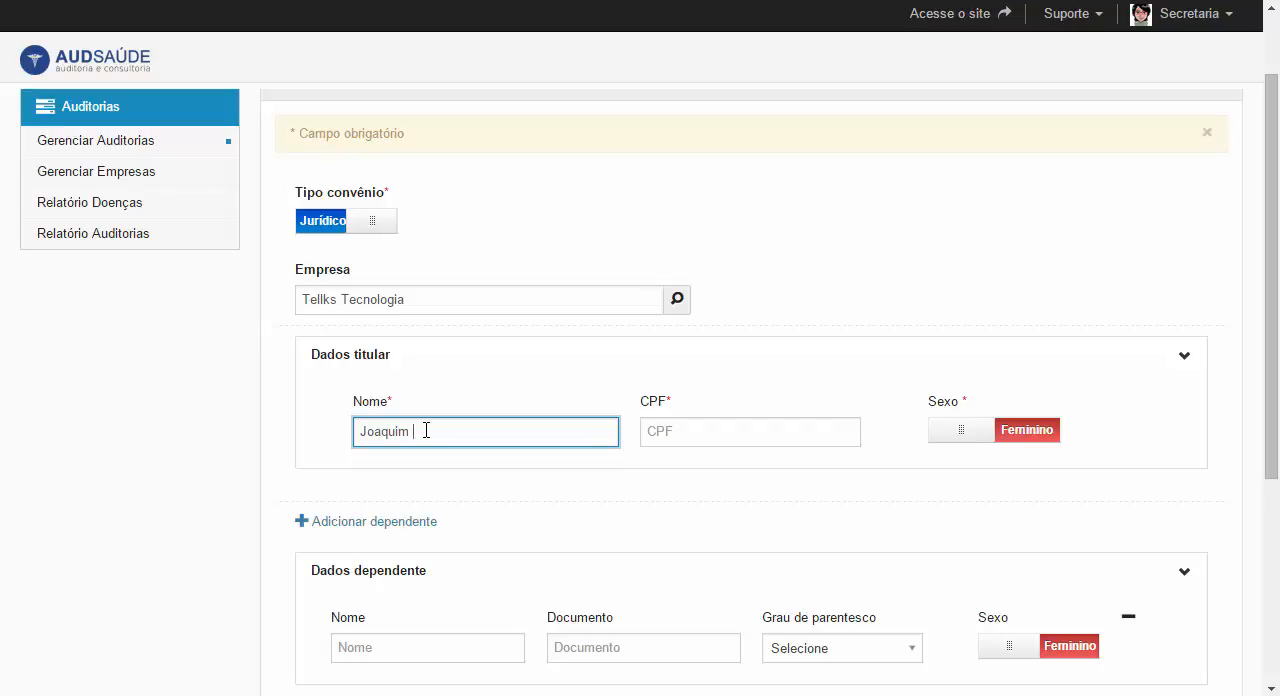
type("Ferreira")
left_click(413, 430)
key("BackSpace")
- Fill in the policyholder's CPF number and set their Sexo to Masculino
left_click(648, 430)
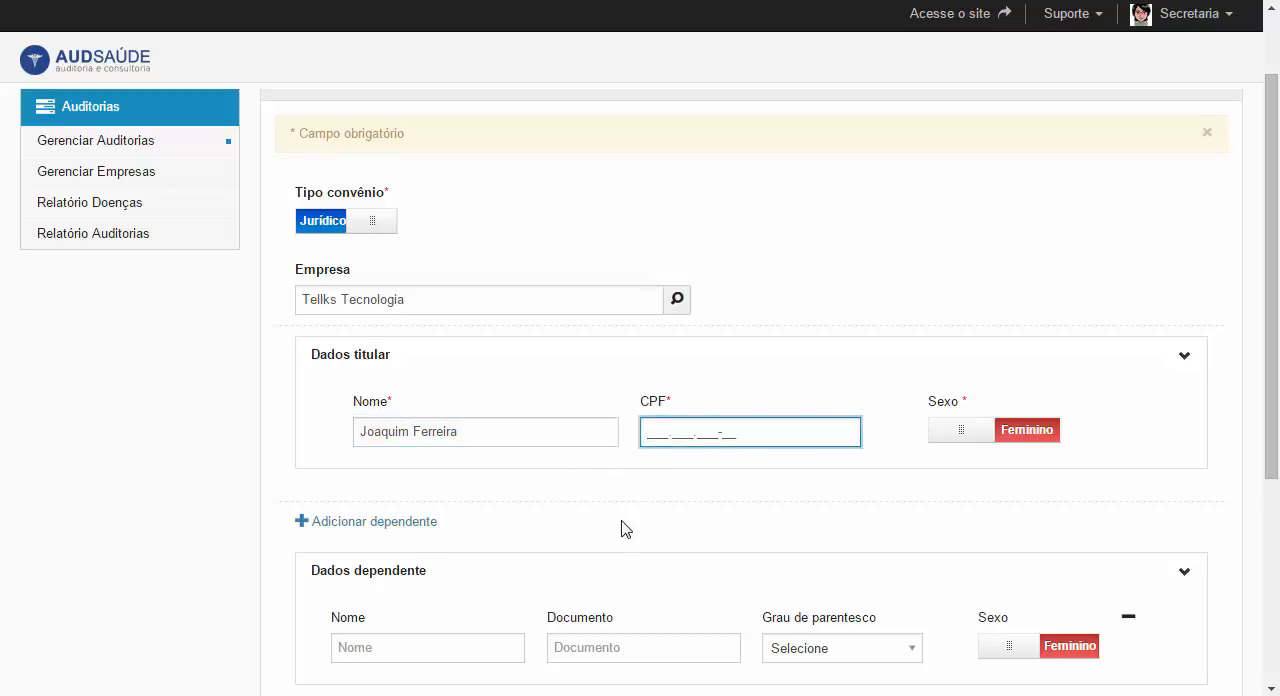
type("123.456.789-09")
left_click(945, 432)
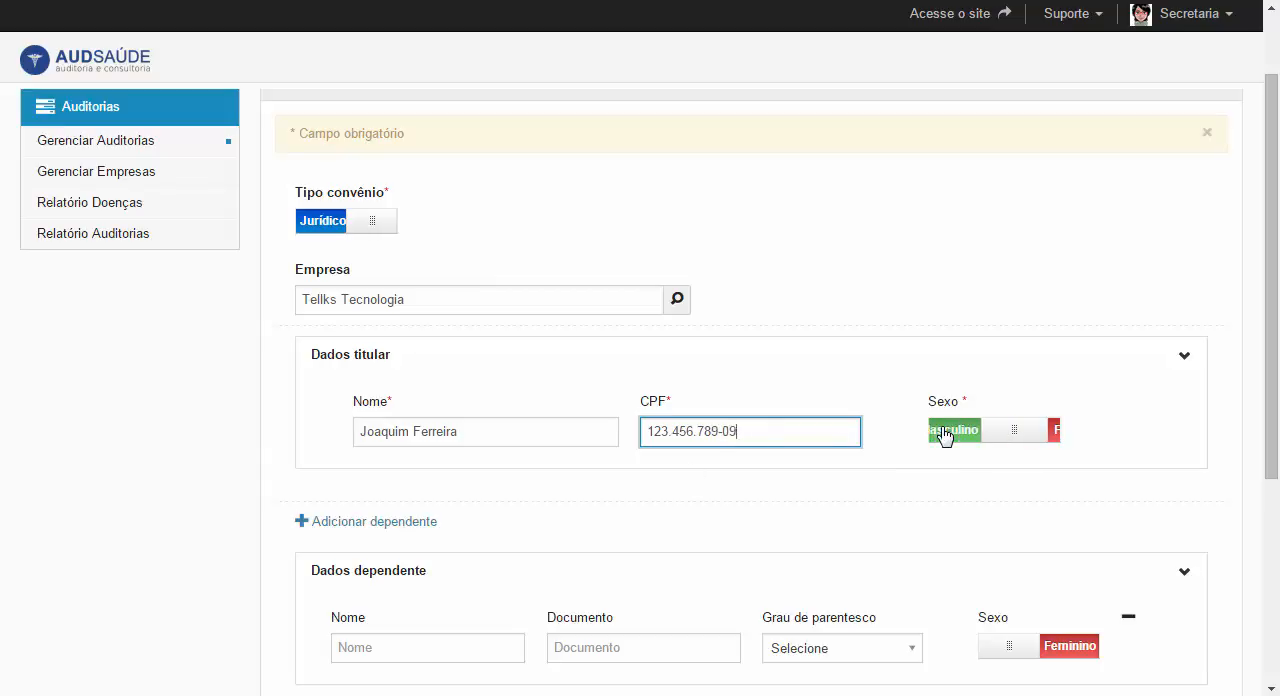
- Enter the first dependent's full name in the Dados dependente section
scroll(963, 432, "down", 2)
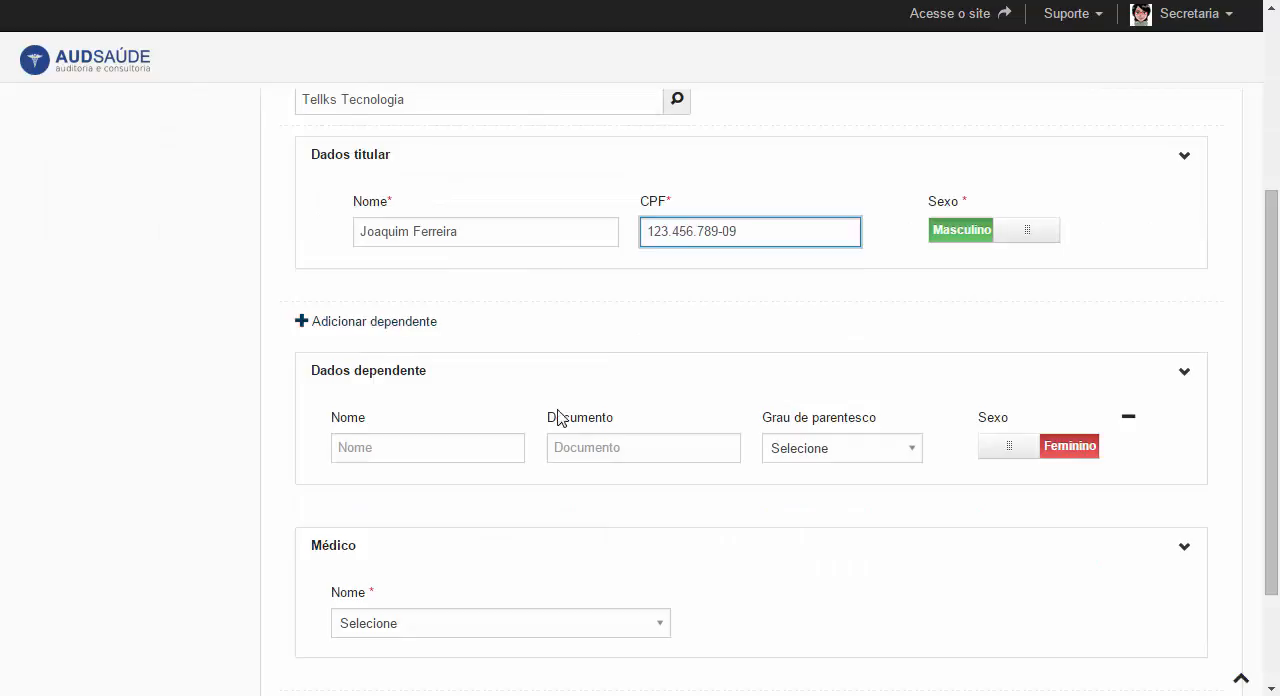
left_click(459, 446)
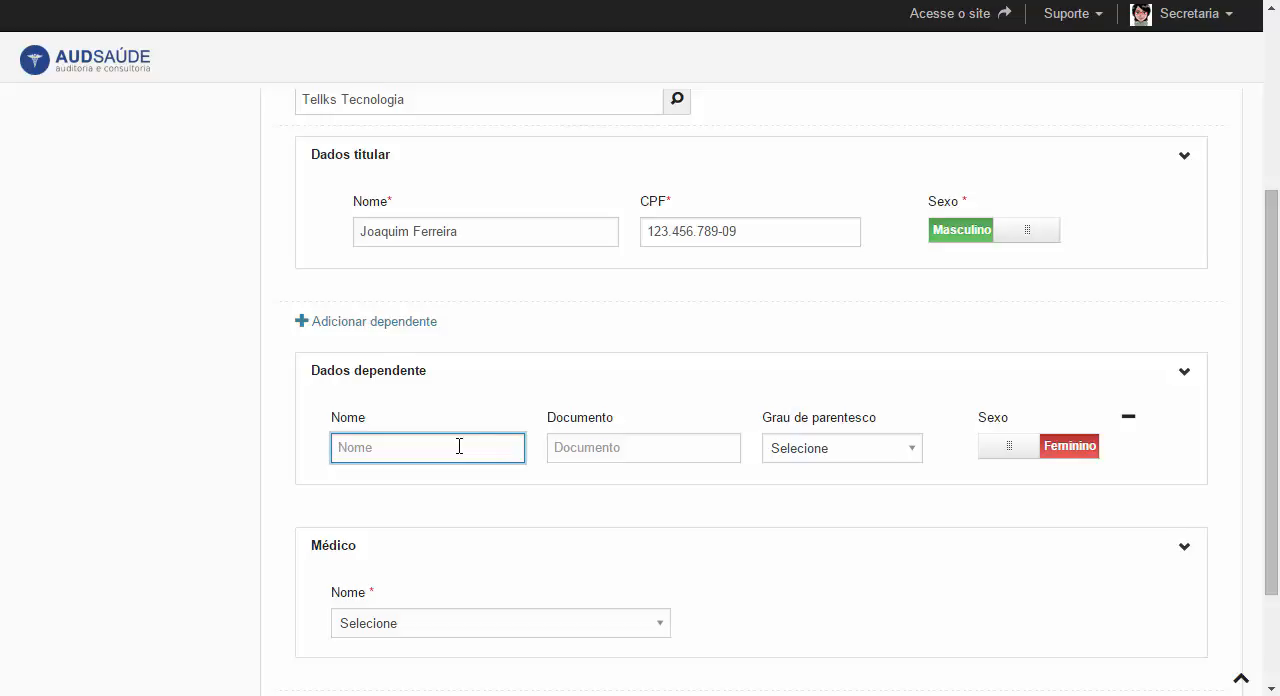
type("Paulo Ferreira")
- Fill in the first dependent's Documento field with their document number
left_click(557, 449)
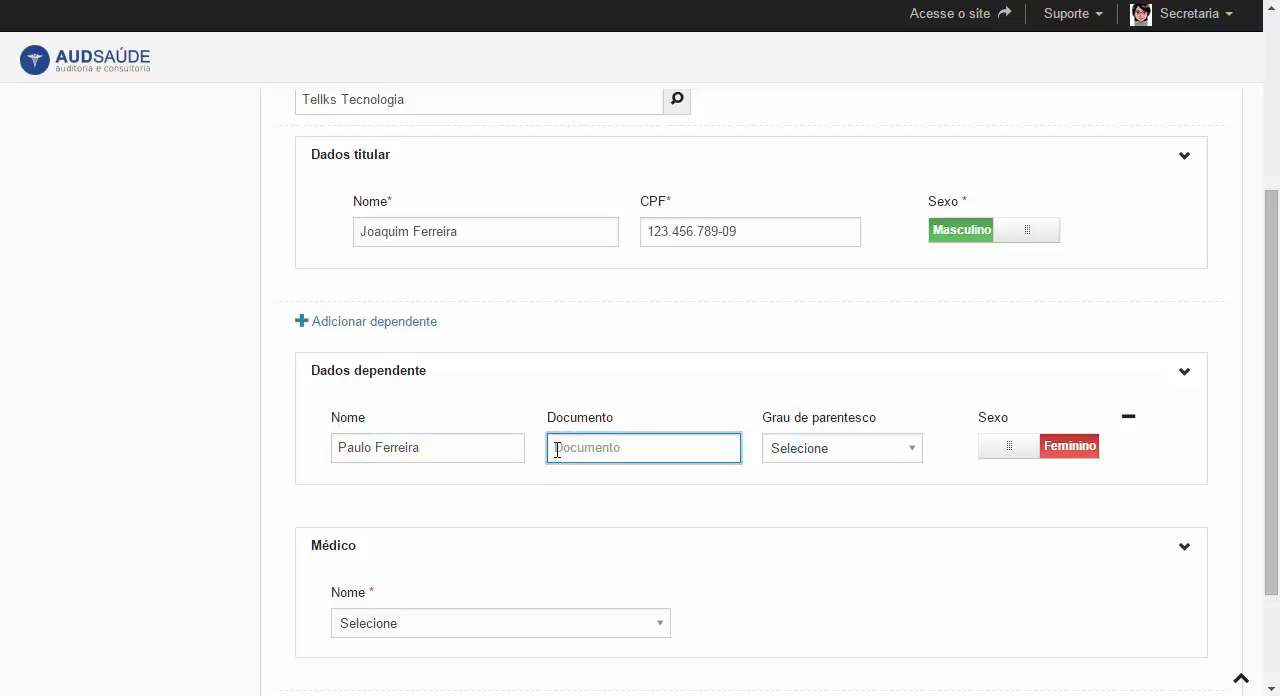
type("123.134.456-23")
- Set the first dependent's Grau de parentesco to Filho(a) and Sexo to Masculino
left_click(808, 450)
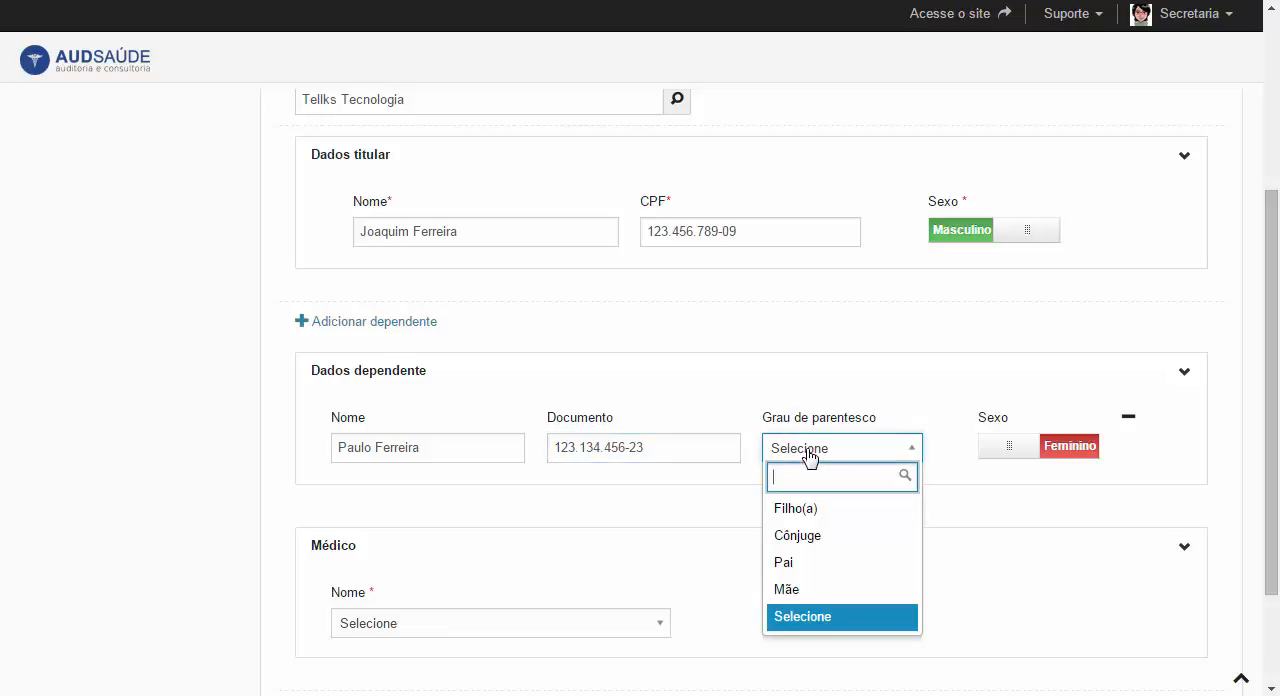
left_click(822, 517)
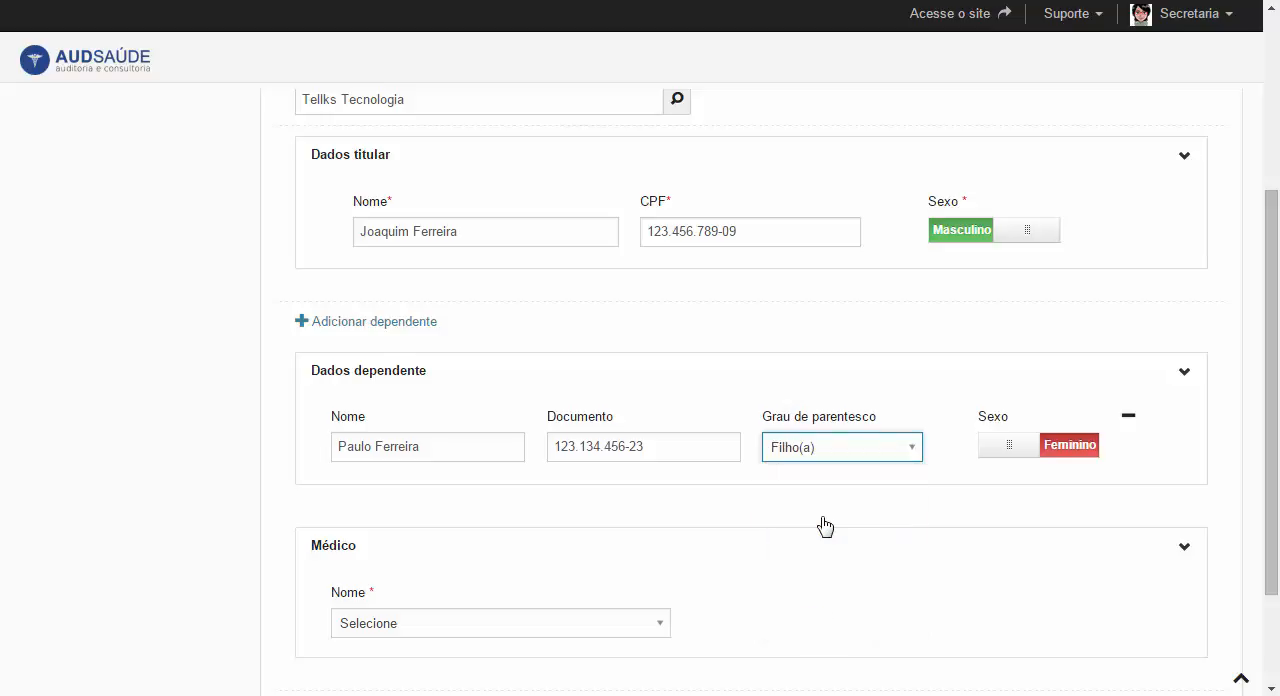
left_click(1015, 446)
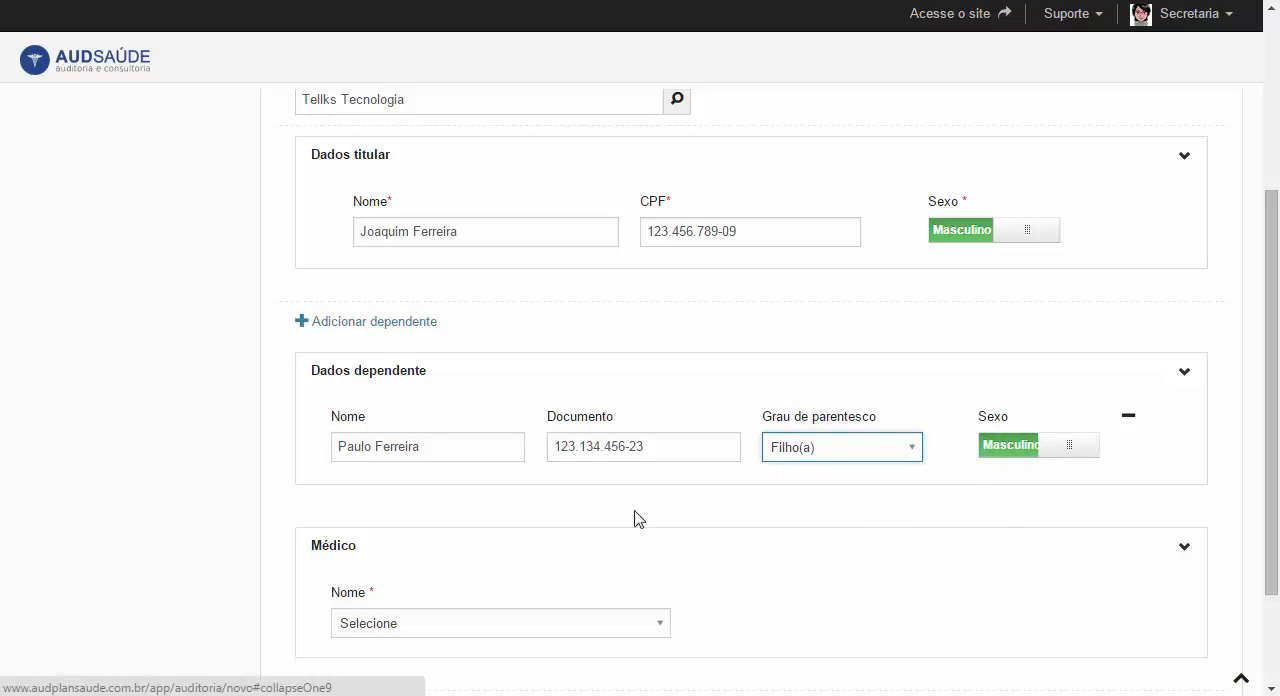
- Add a second dependent to the audit and enter that dependent's full name
scroll(420, 400, "down", 1)
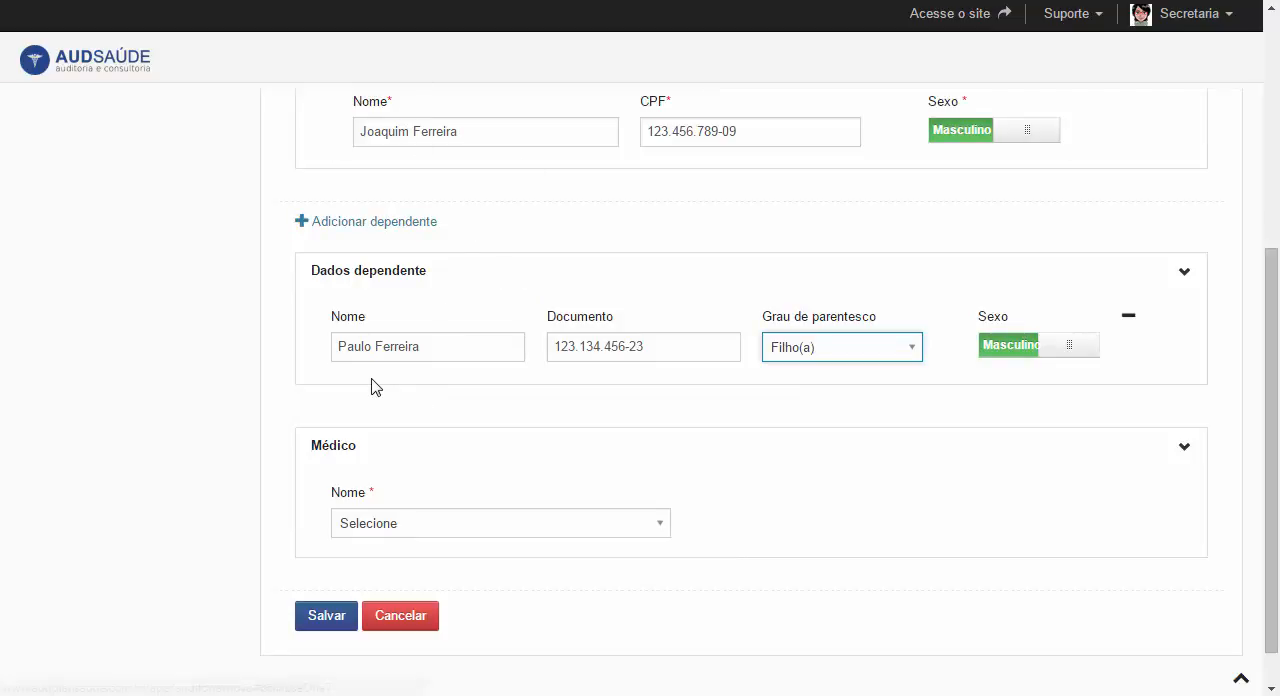
left_click(364, 222)
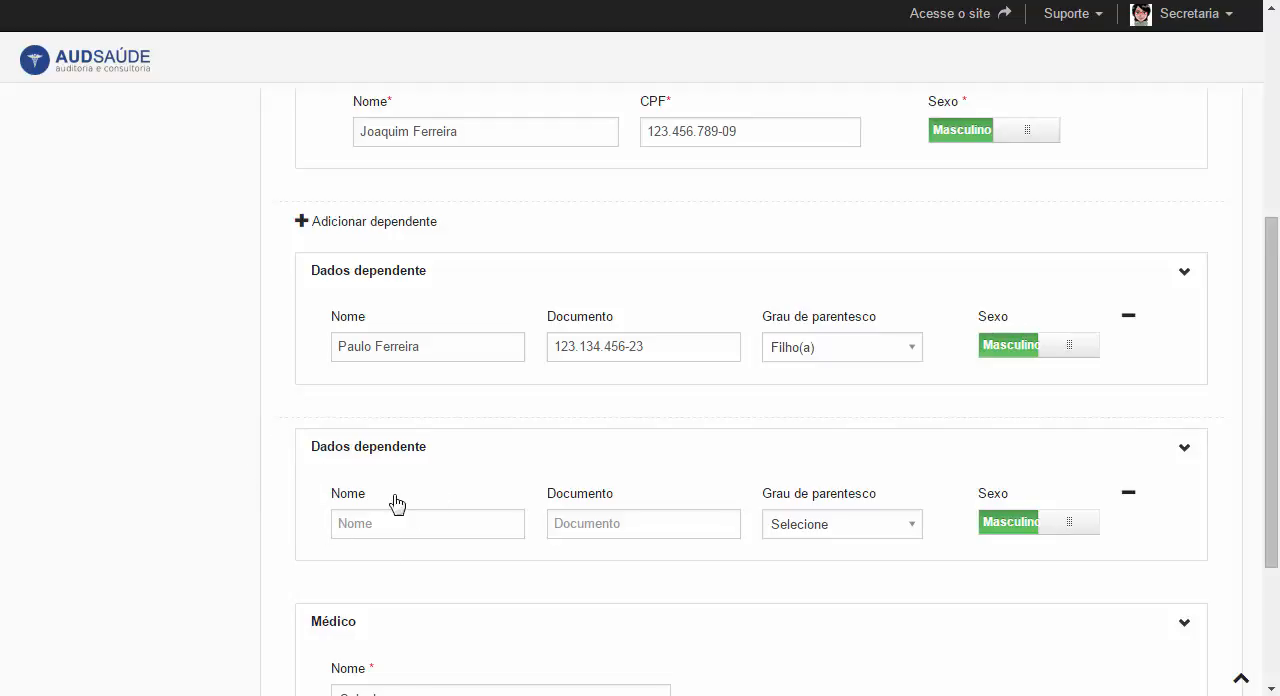
left_click(405, 528)
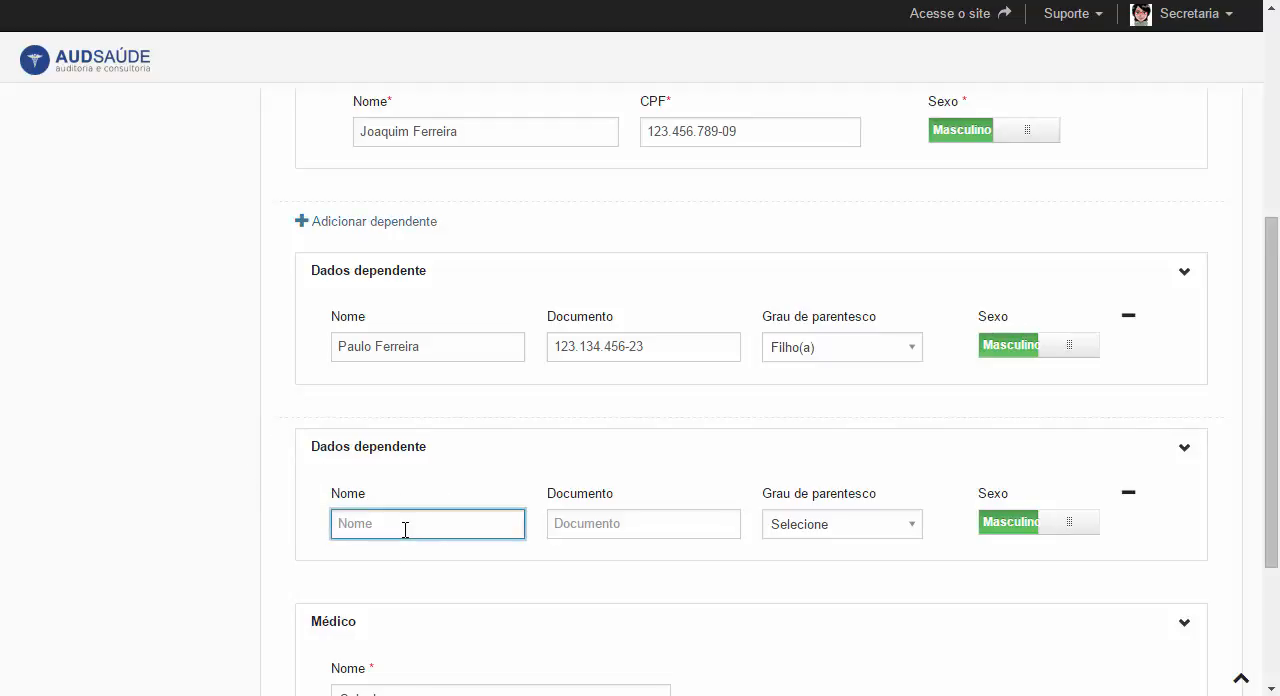
type("Ana Ferreira")
- Fill in the second dependent's Documento field with their document number
left_click(589, 528)
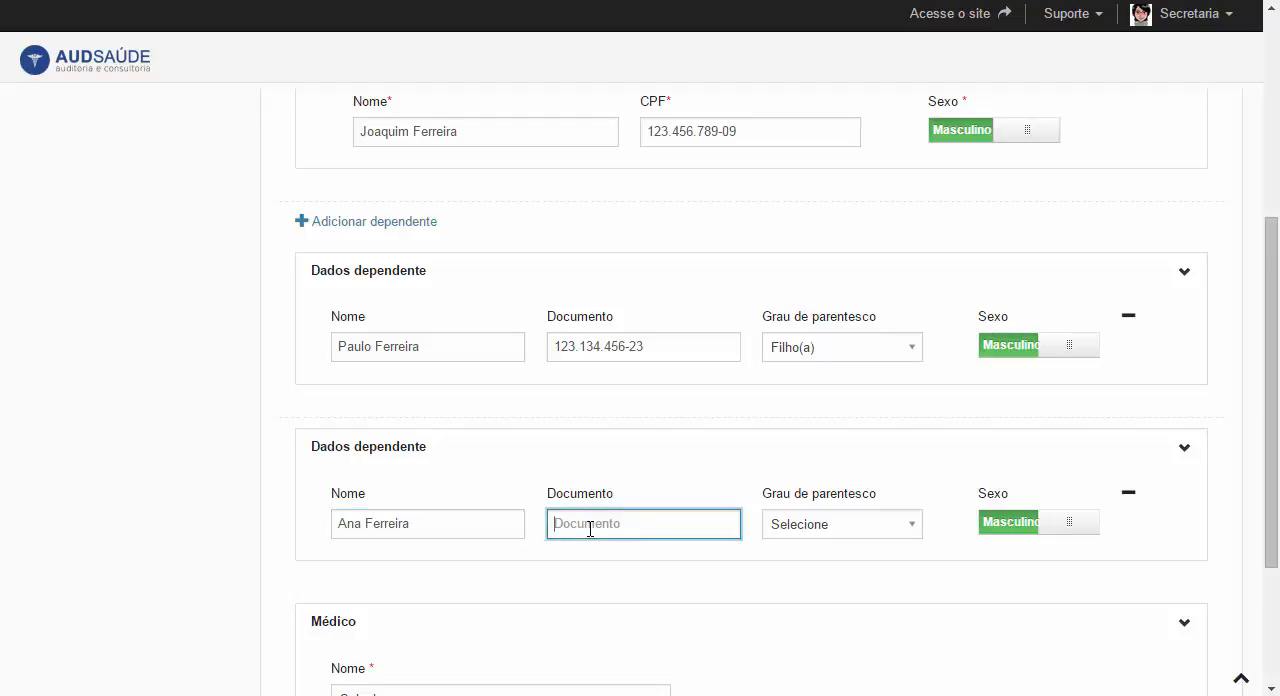
type("345.987.986-00")
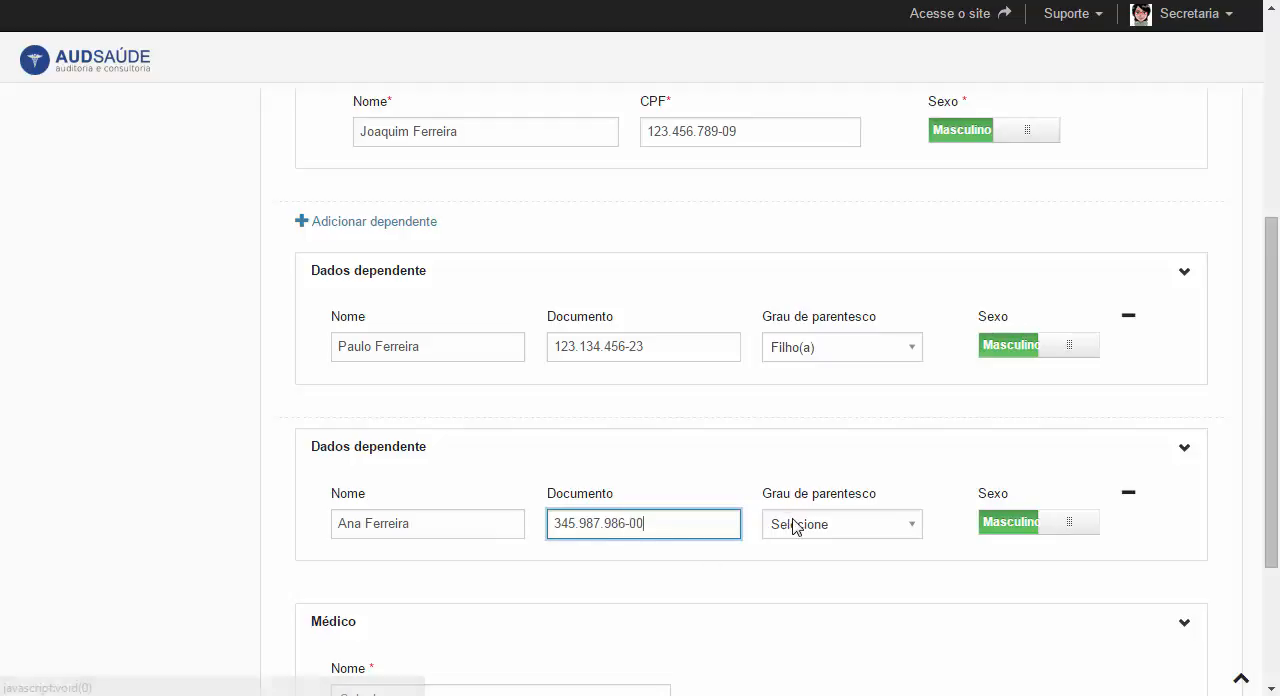
- Set the second dependent's Grau de parentesco to Cônjuge and Sexo to Feminino
left_click(795, 527)
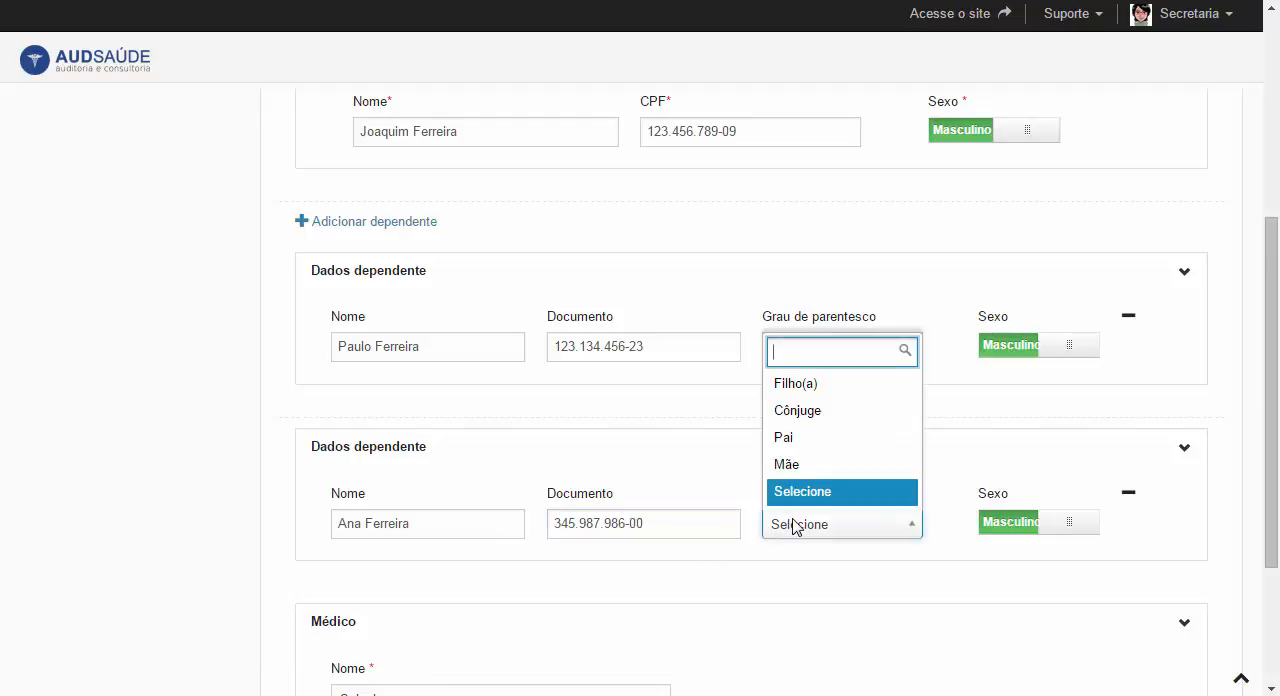
left_click(808, 422)
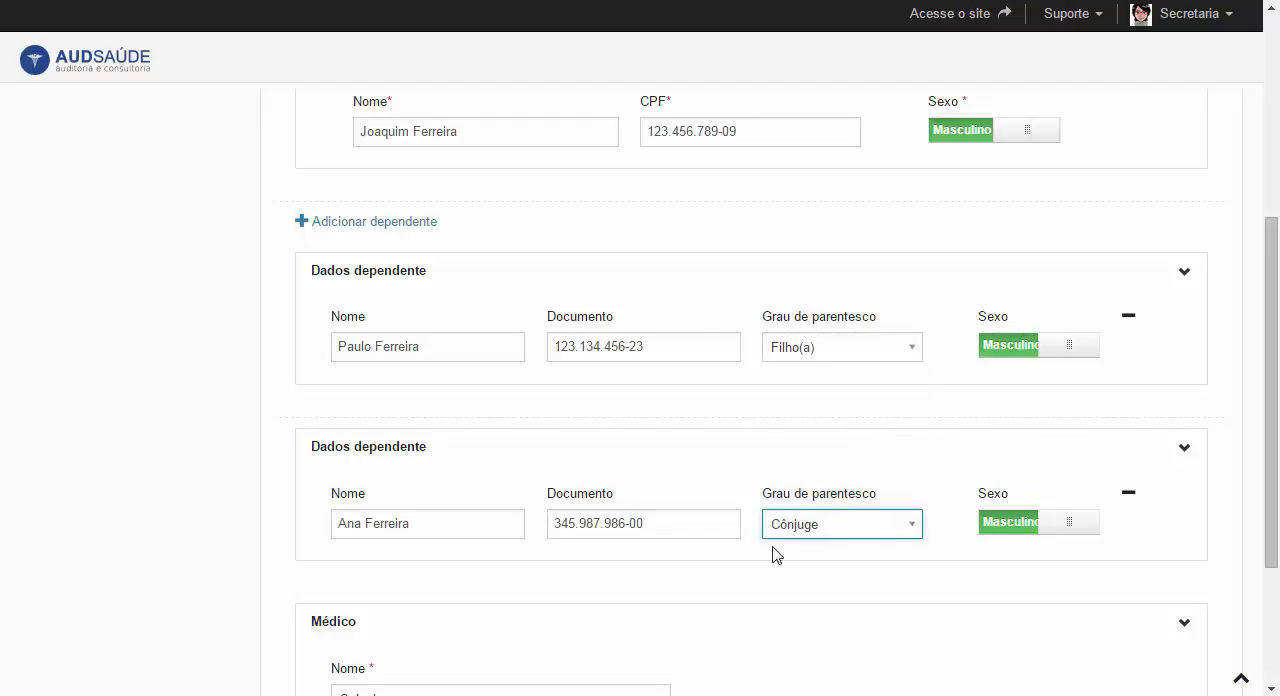
left_click(1028, 527)
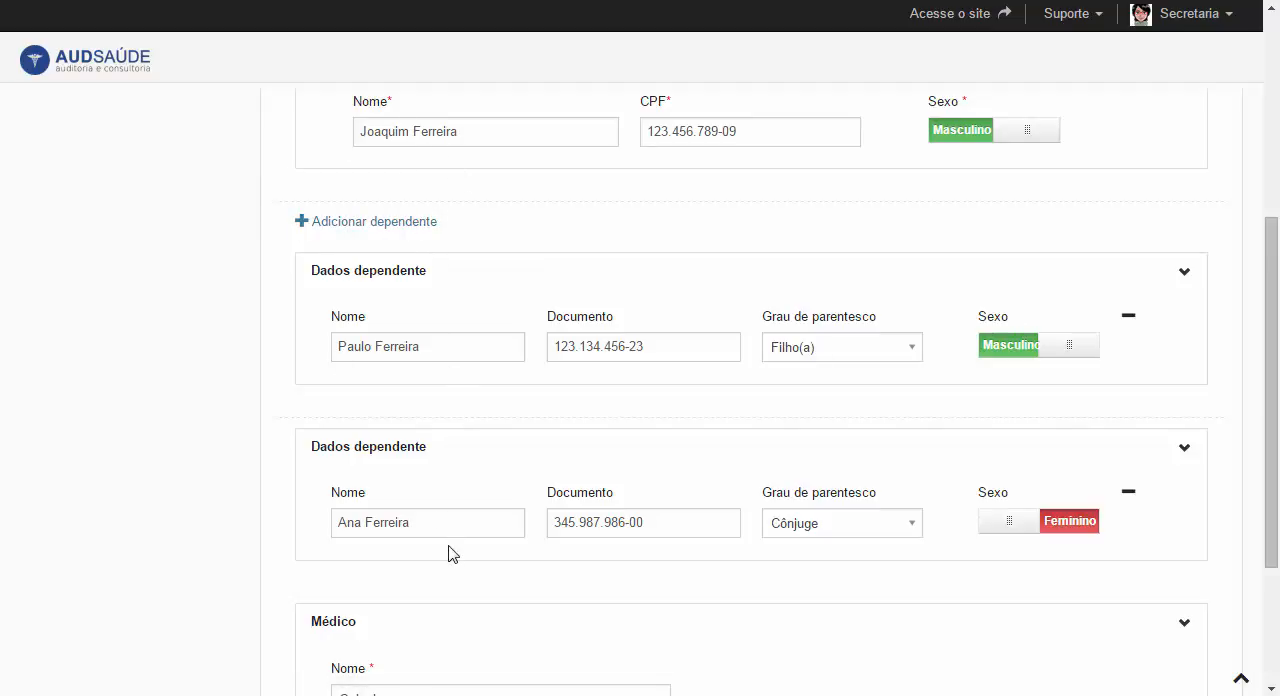
- Assign the listed doctor in the Médico section and save the audit registration
scroll(449, 554, "down", 1)
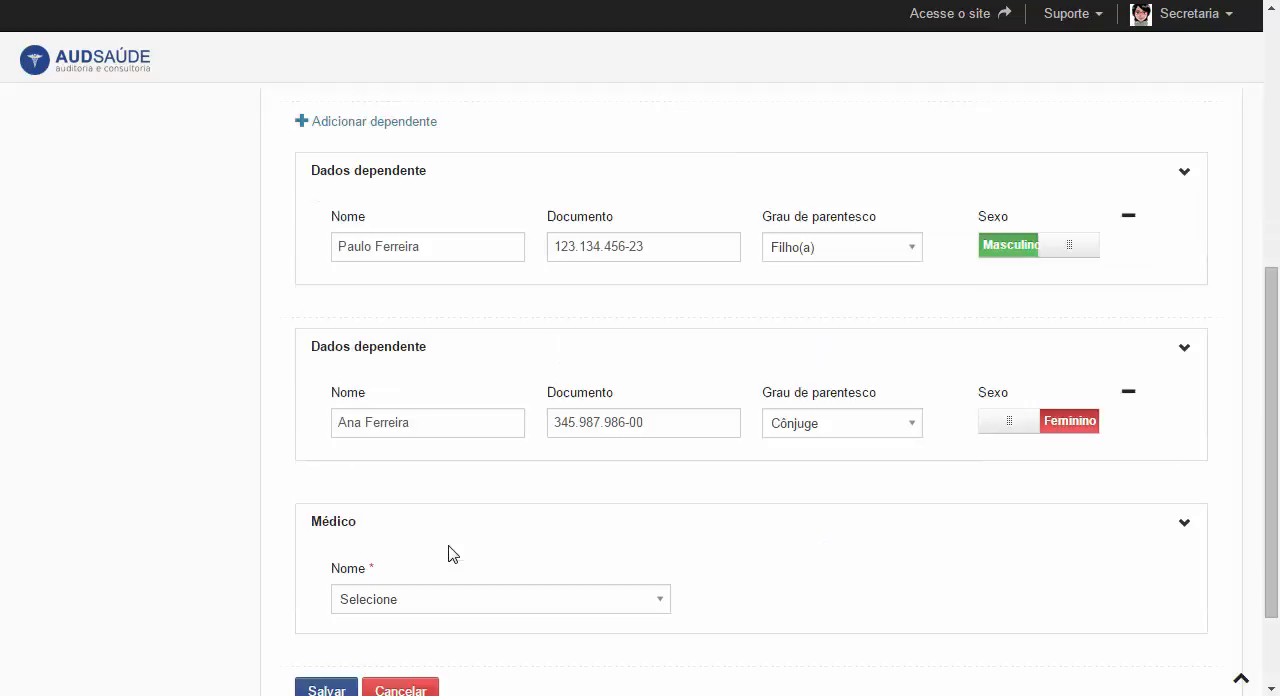
scroll(449, 554, "down", 1)
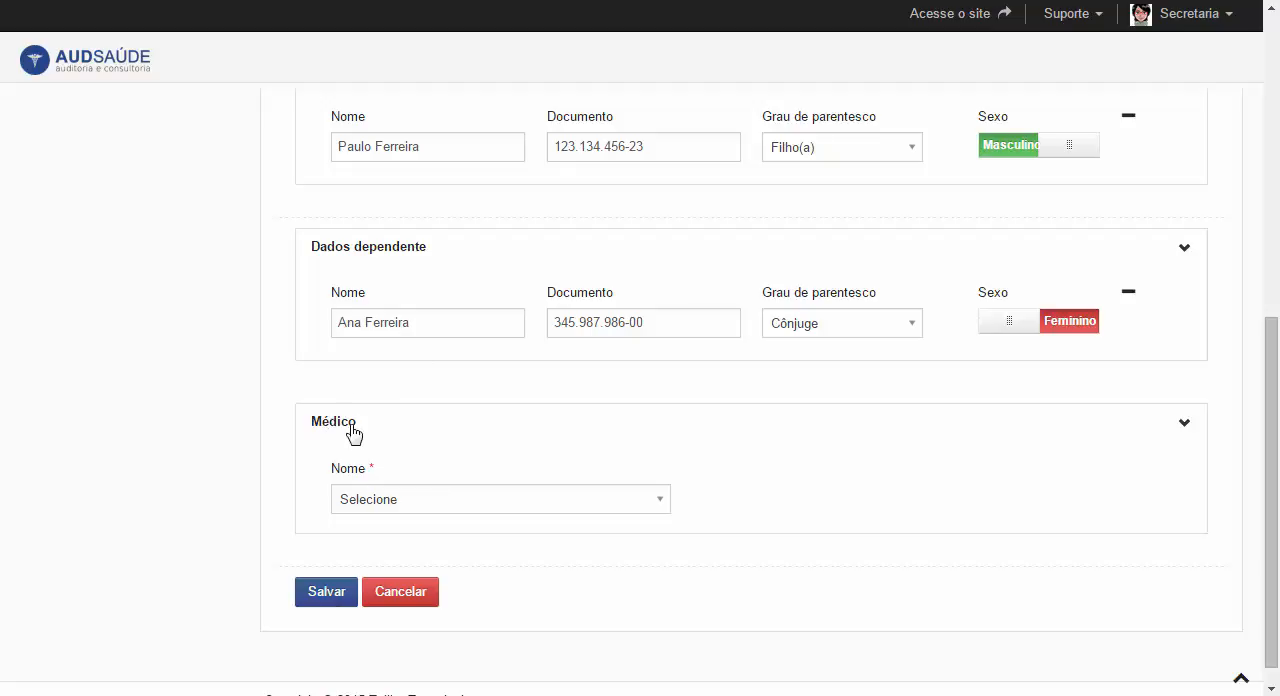
scroll(355, 435, "down", 1)
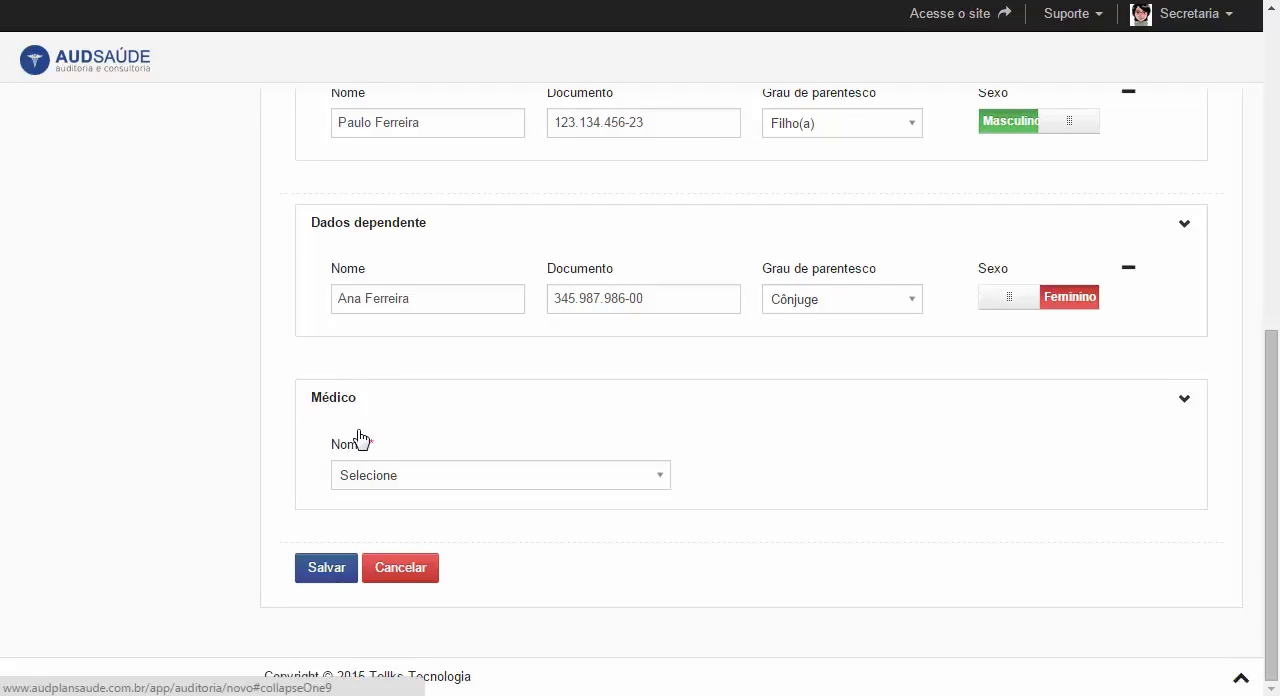
left_click(416, 480)
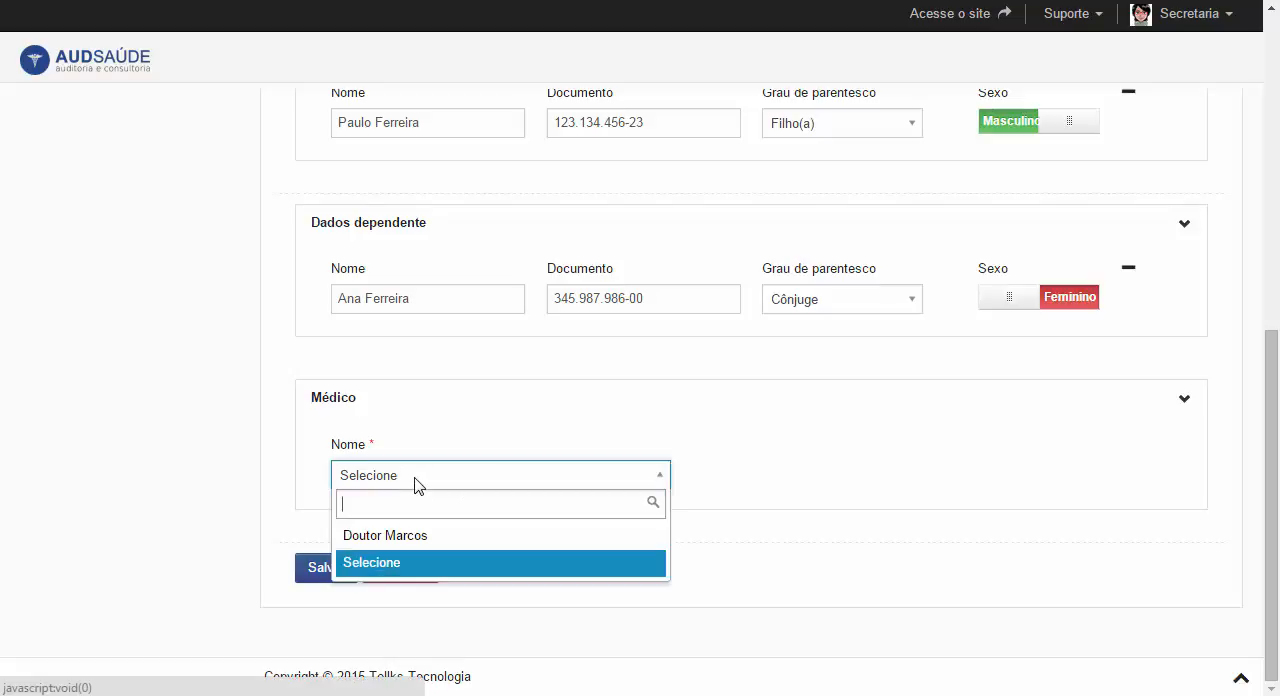
left_click(397, 540)
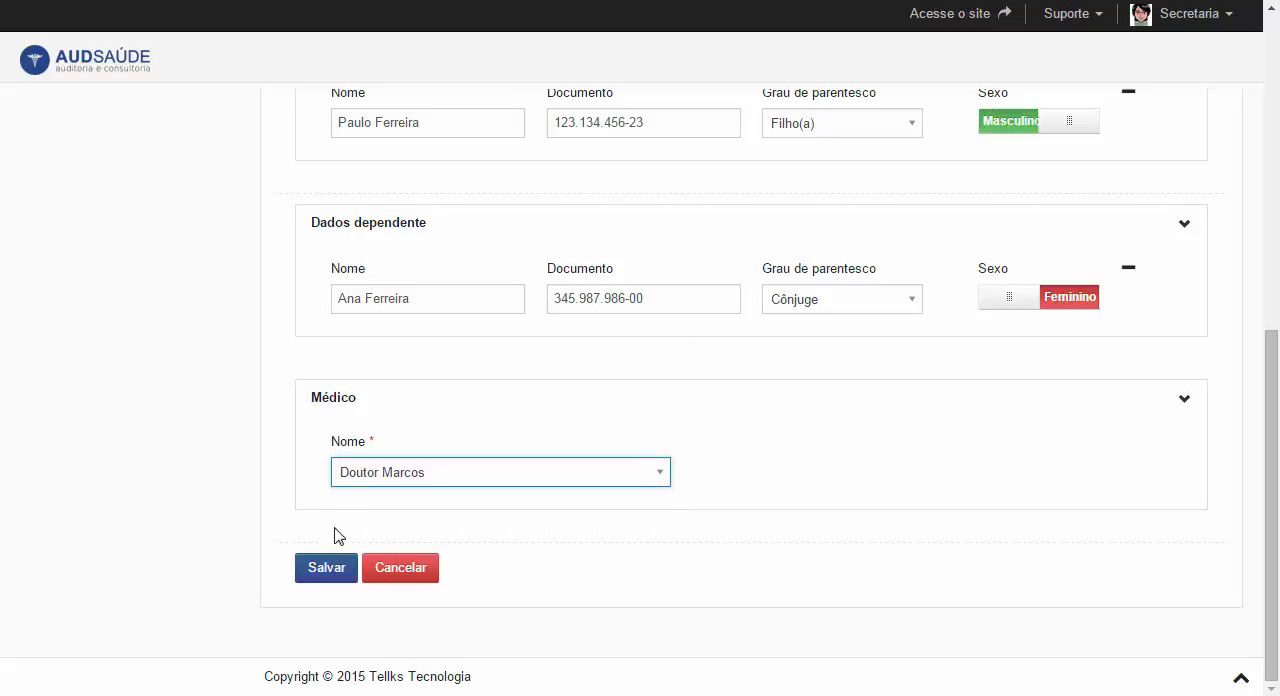
left_click(330, 571)
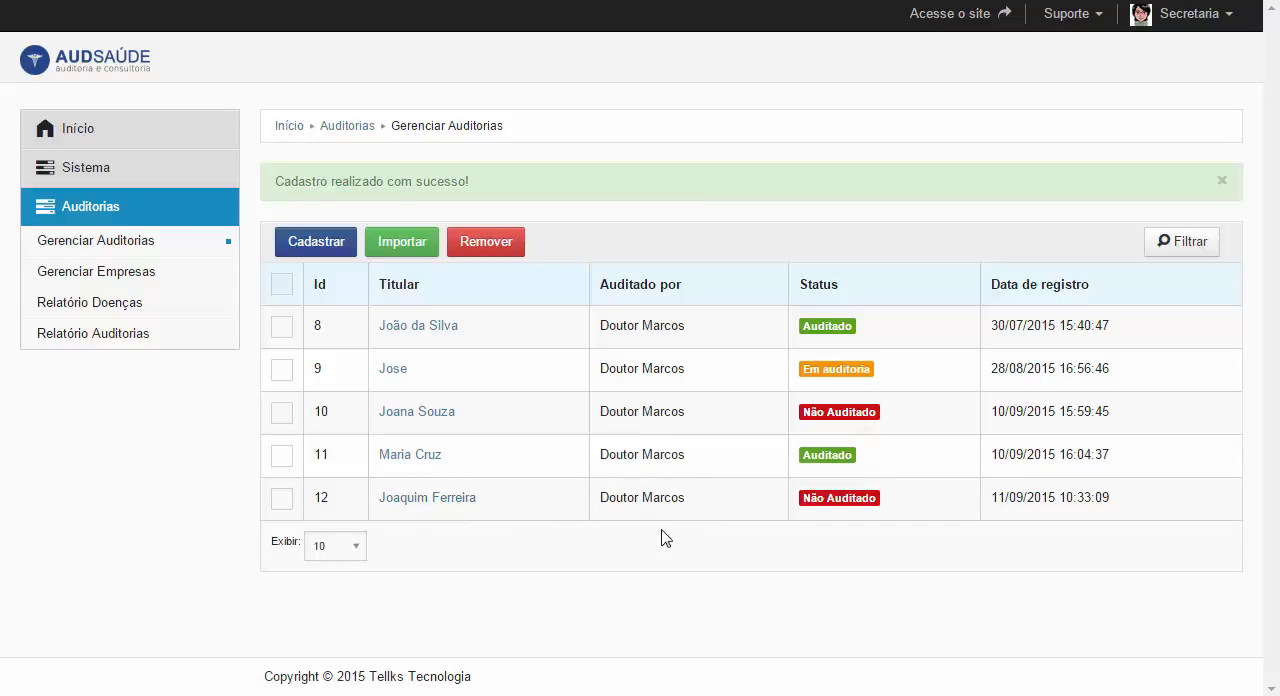
- View the registered companies list and show the Relatório Doenças chart with the start date set to 01/08/2015
left_click_drag(597, 505, 743, 511)
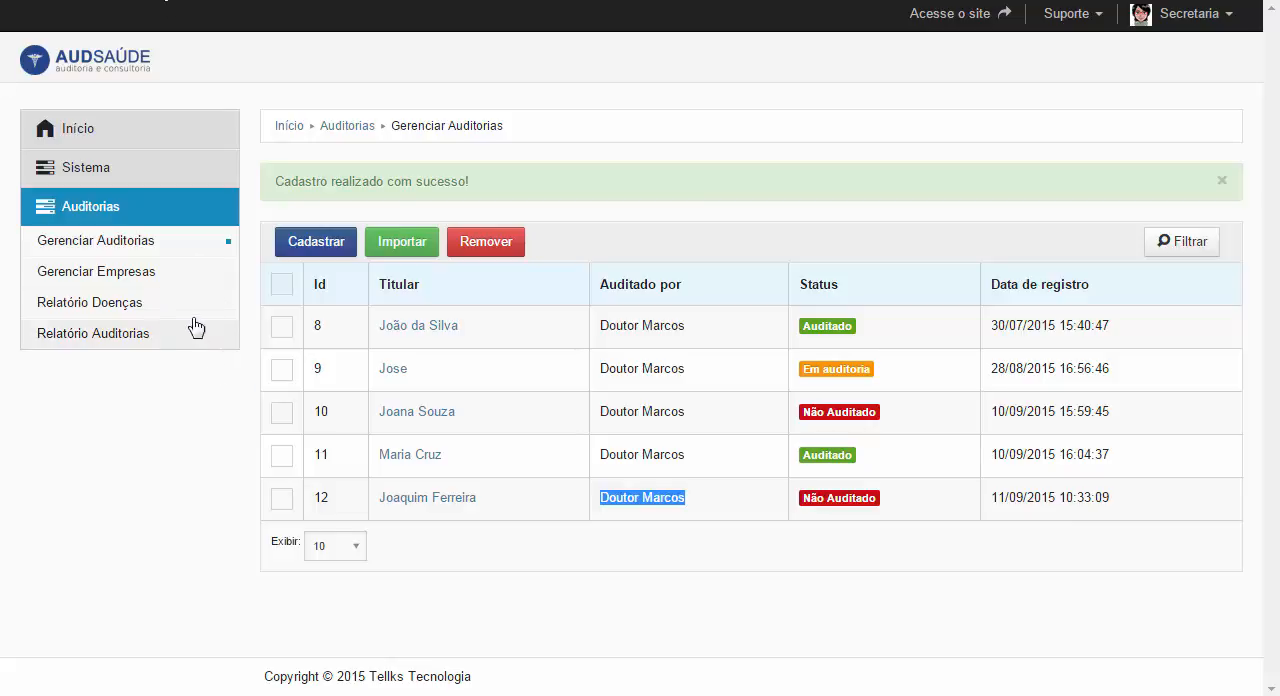
left_click(170, 276)
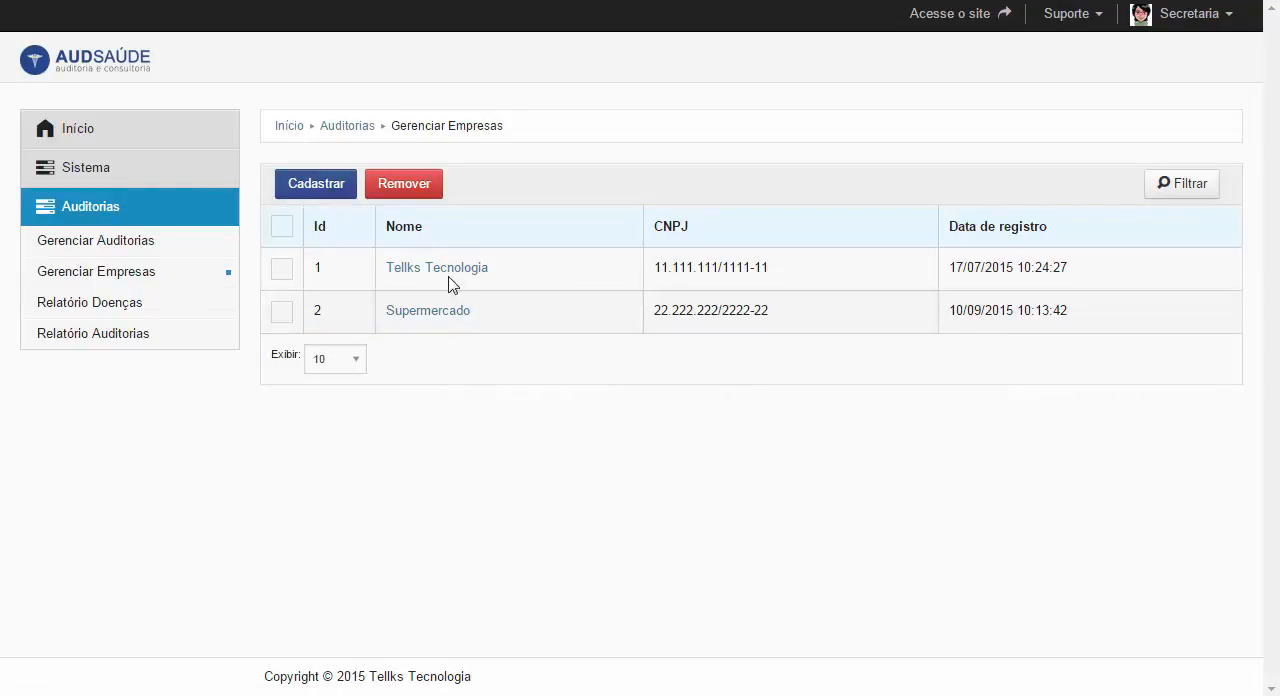
left_click(172, 310)
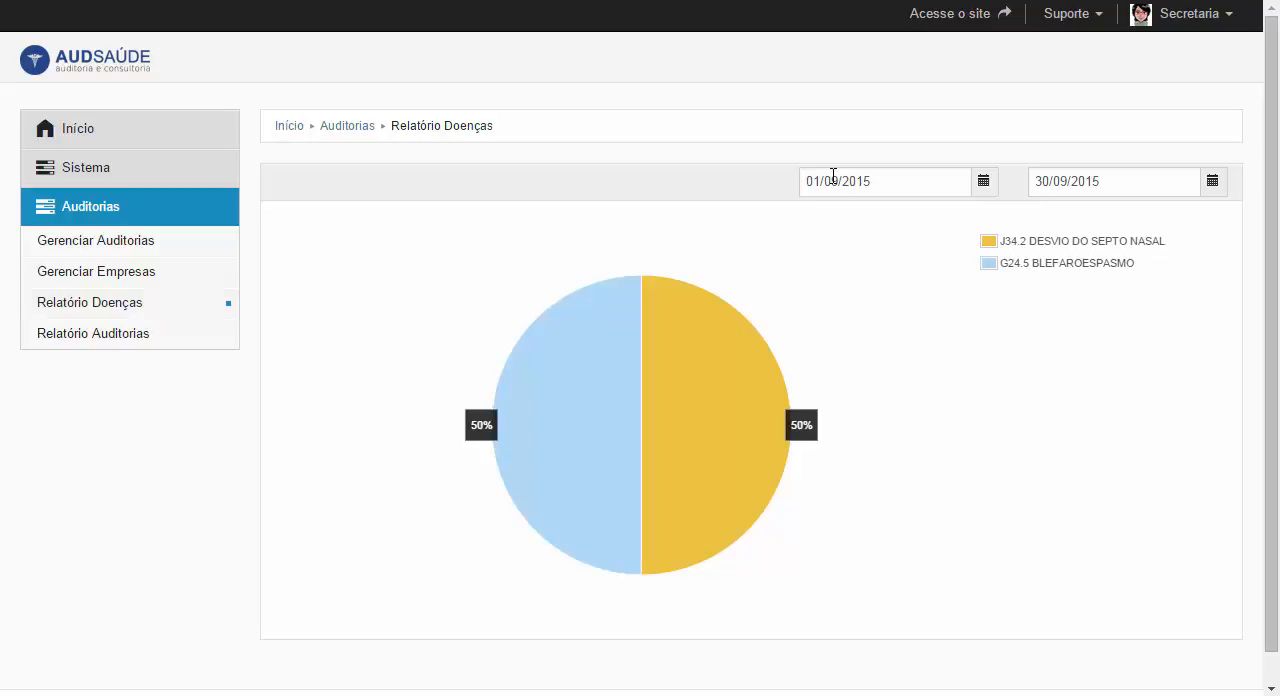
left_click(984, 183)
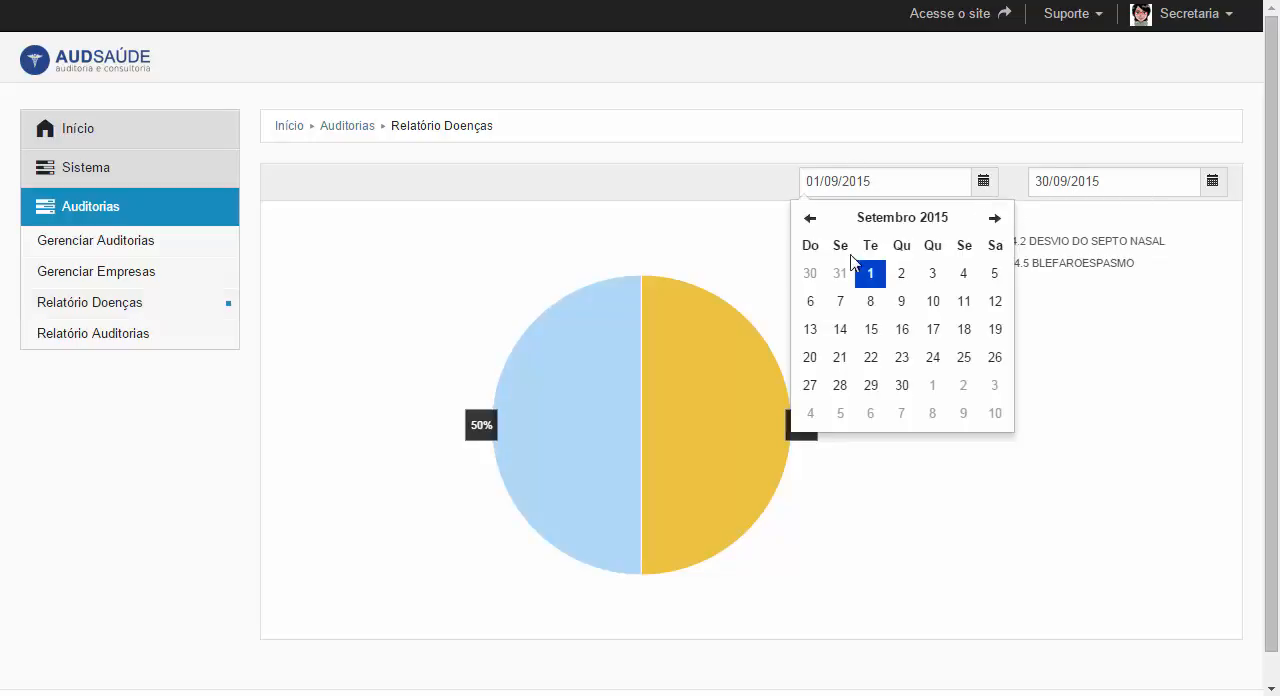
left_click(812, 218)
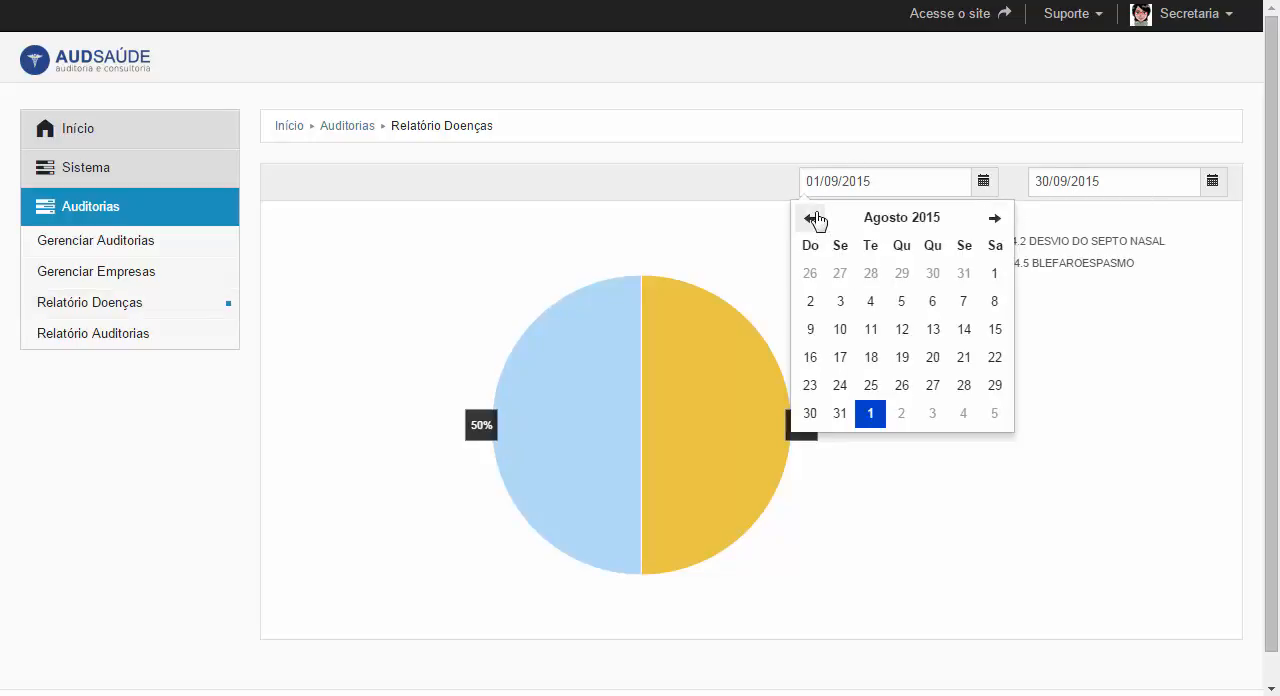
left_click(994, 276)
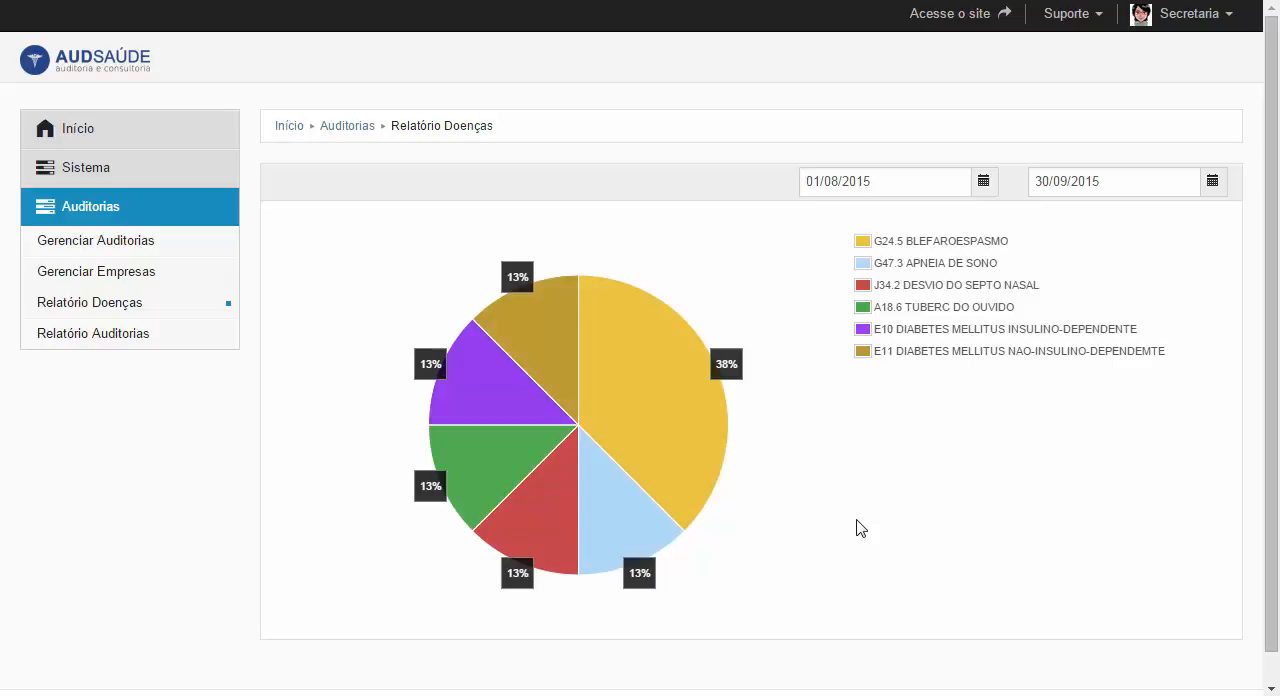
- Open the Relatório Auditorias chart and inspect its July, August and September data points
left_click(172, 342)
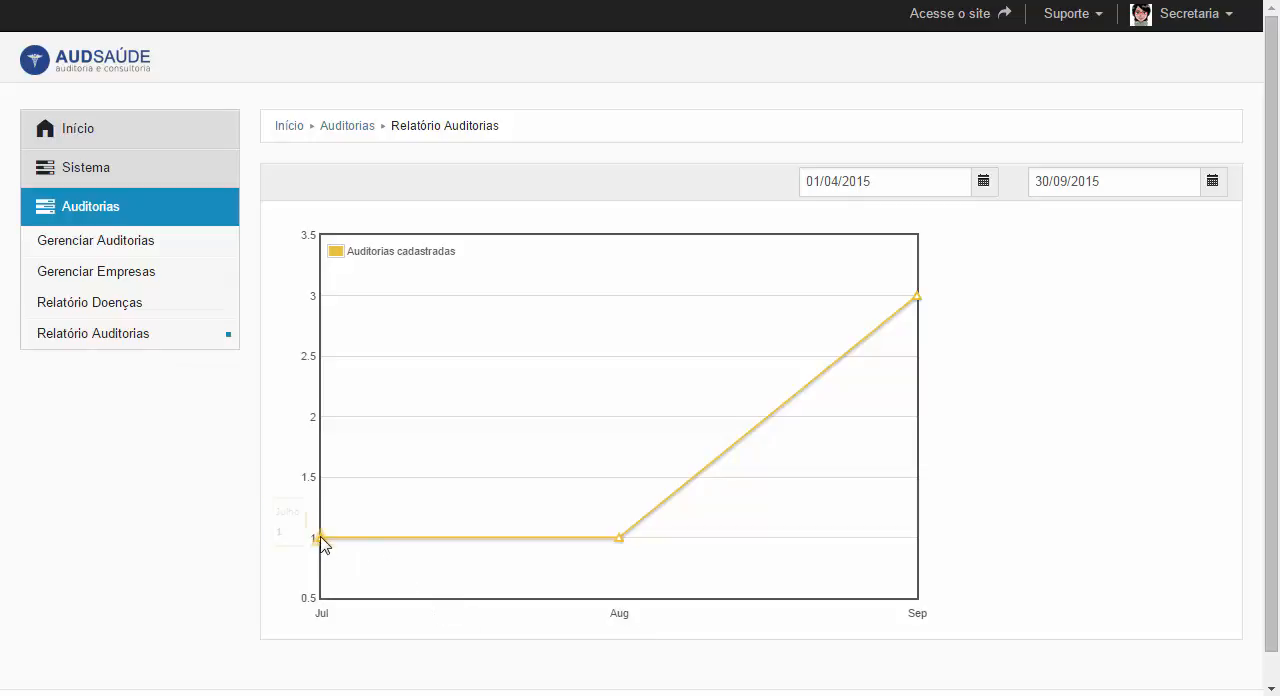
mouse_move(322, 544)
mouse_move(620, 543)
mouse_move(921, 300)
- Examine the Tipo convênio and Nome Médico options of the audit import form and return to the audit list
left_click(143, 251)
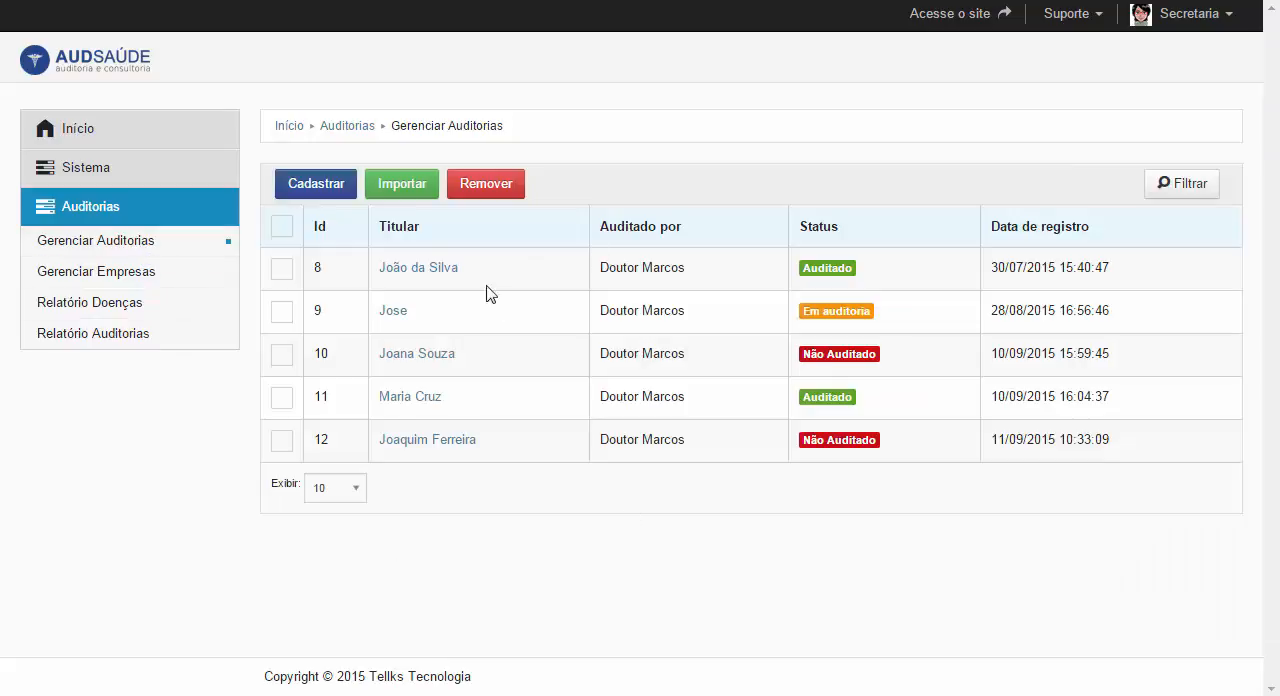
left_click(401, 188)
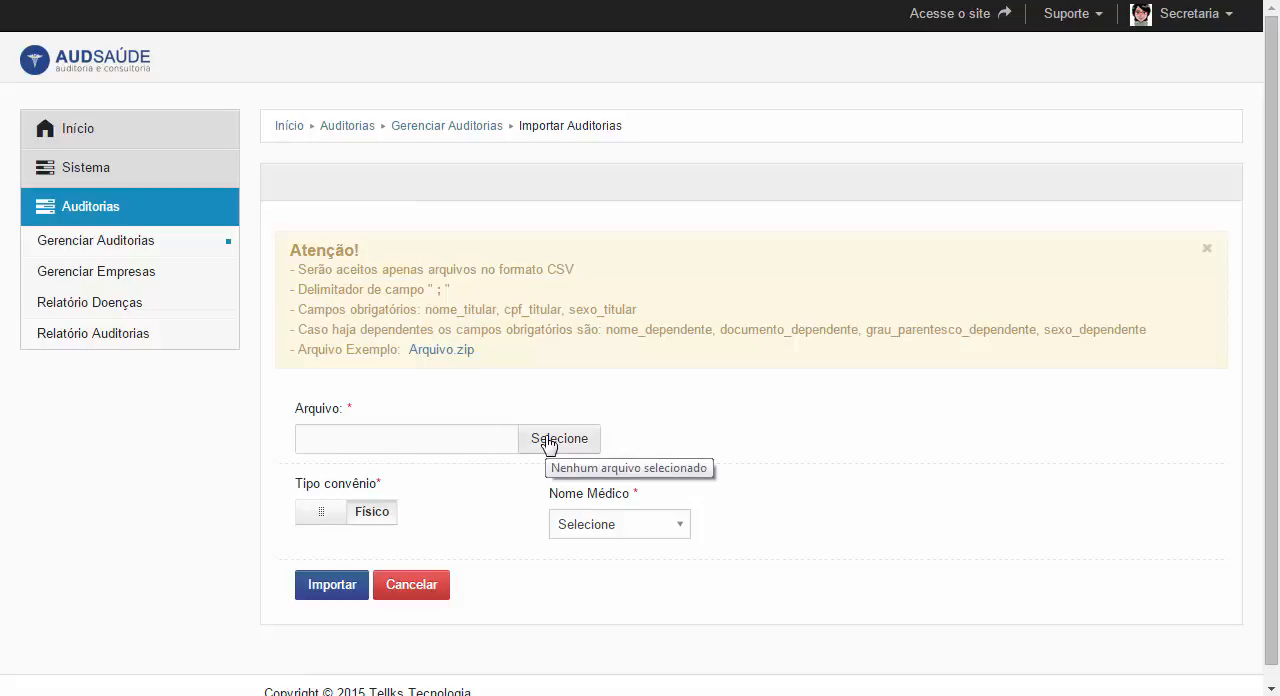
left_click(320, 513)
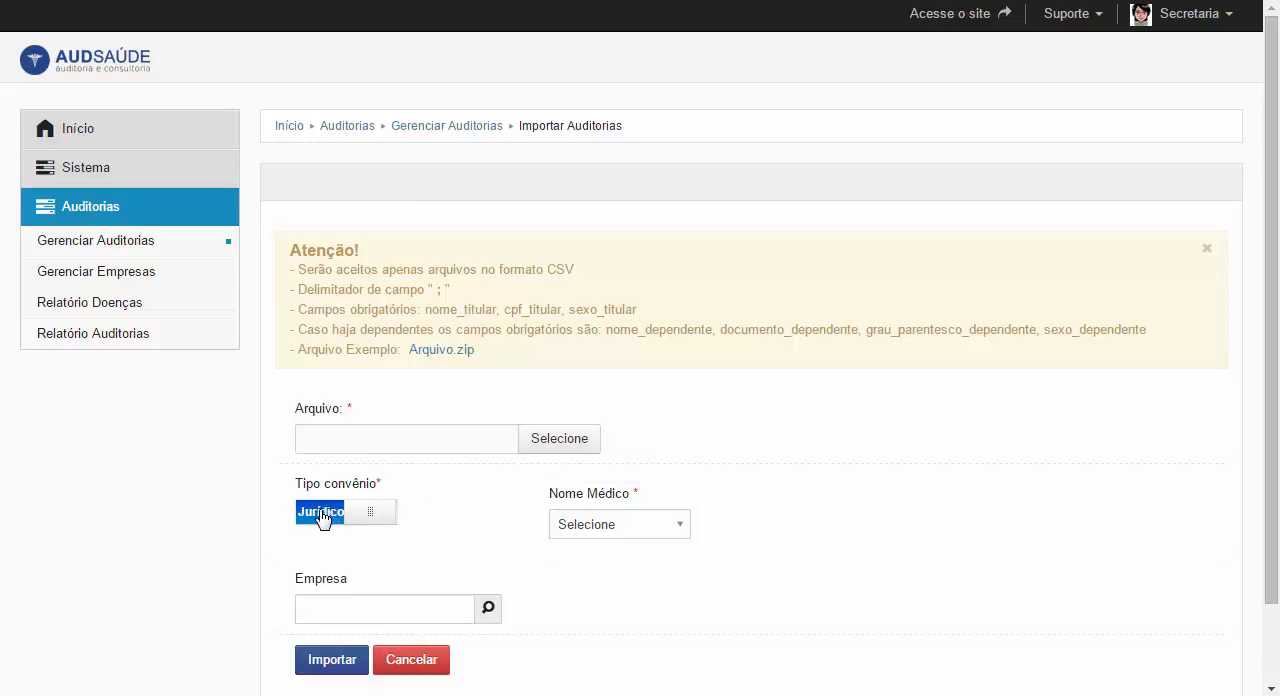
left_click(388, 521)
left_click(571, 525)
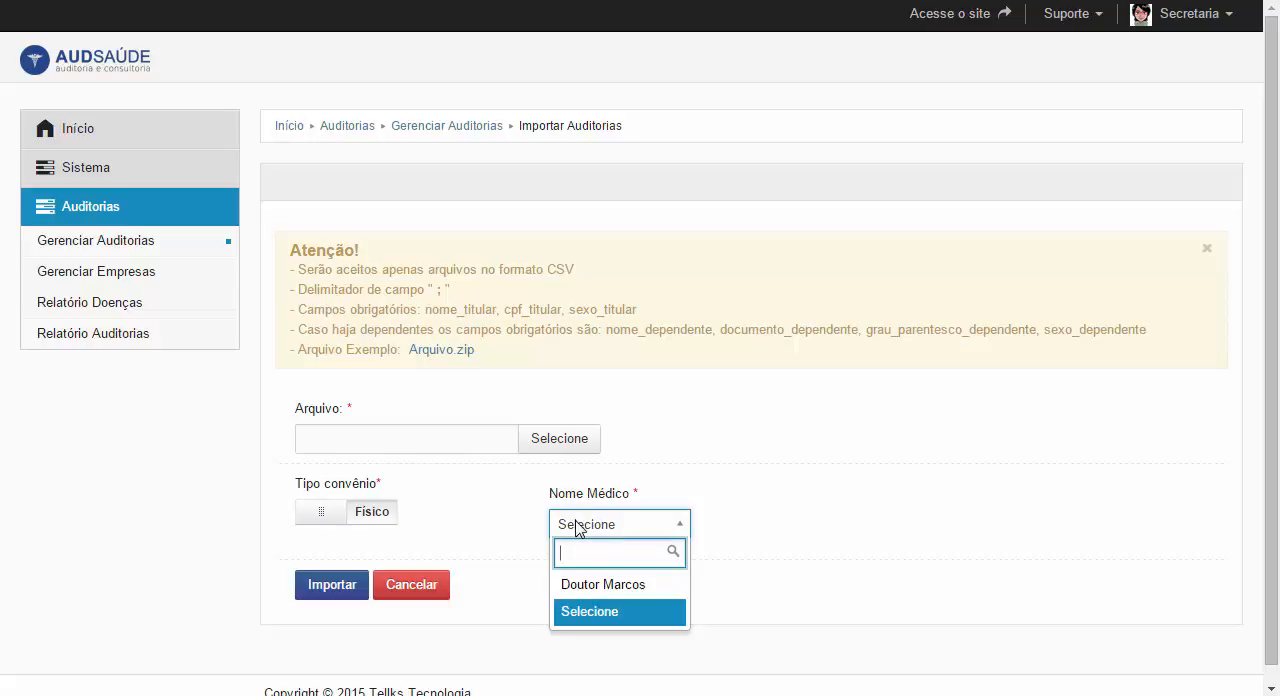
left_click(577, 529)
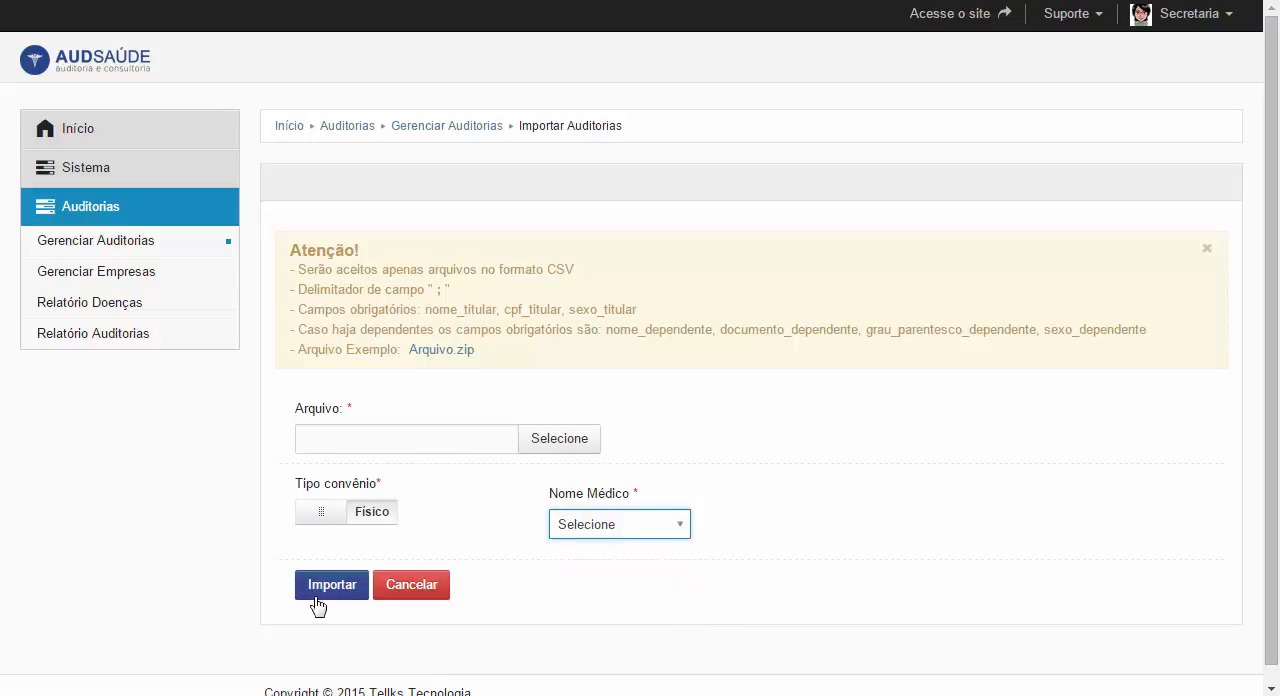
left_click(180, 247)
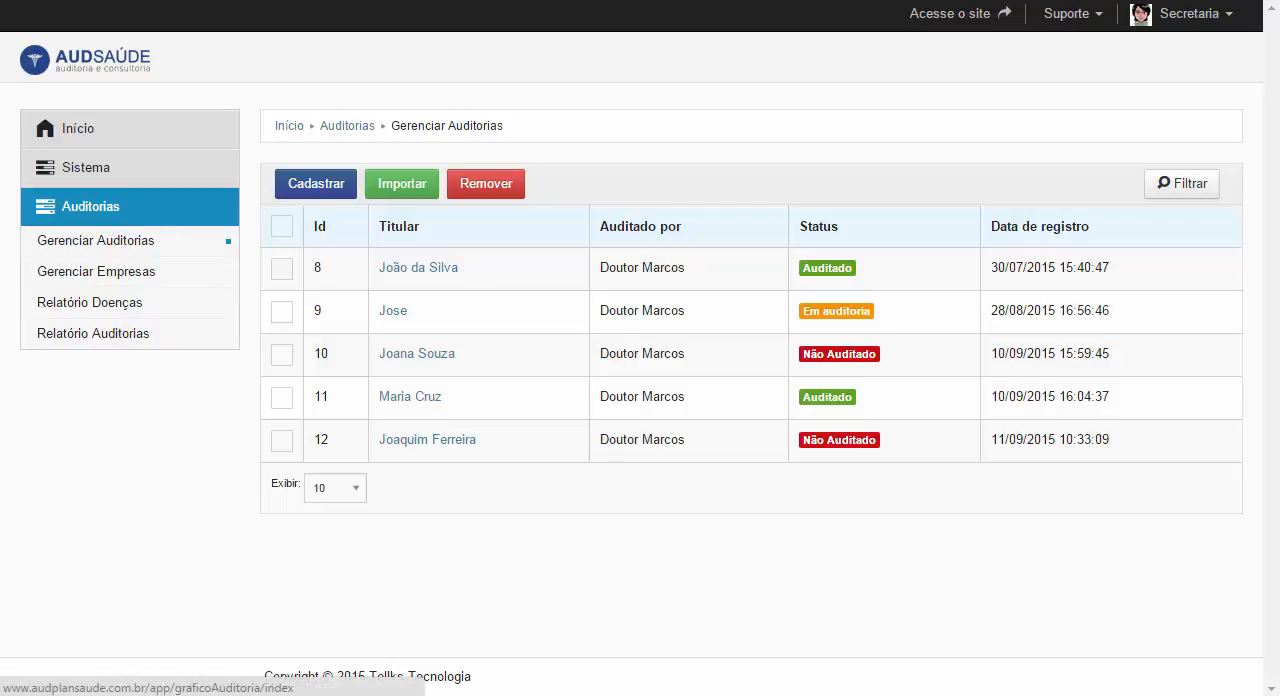
- Log out of the Secretaria account and log in with the doctor's e-mail address
left_click(1190, 14)
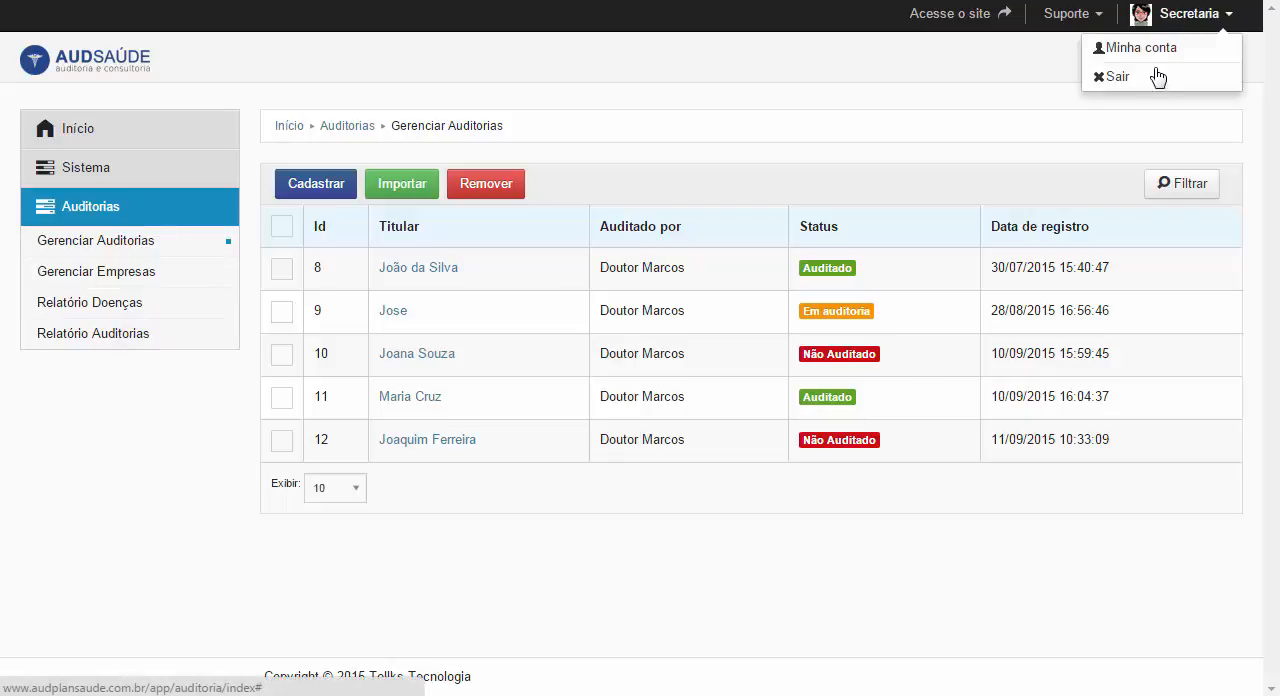
left_click(1157, 78)
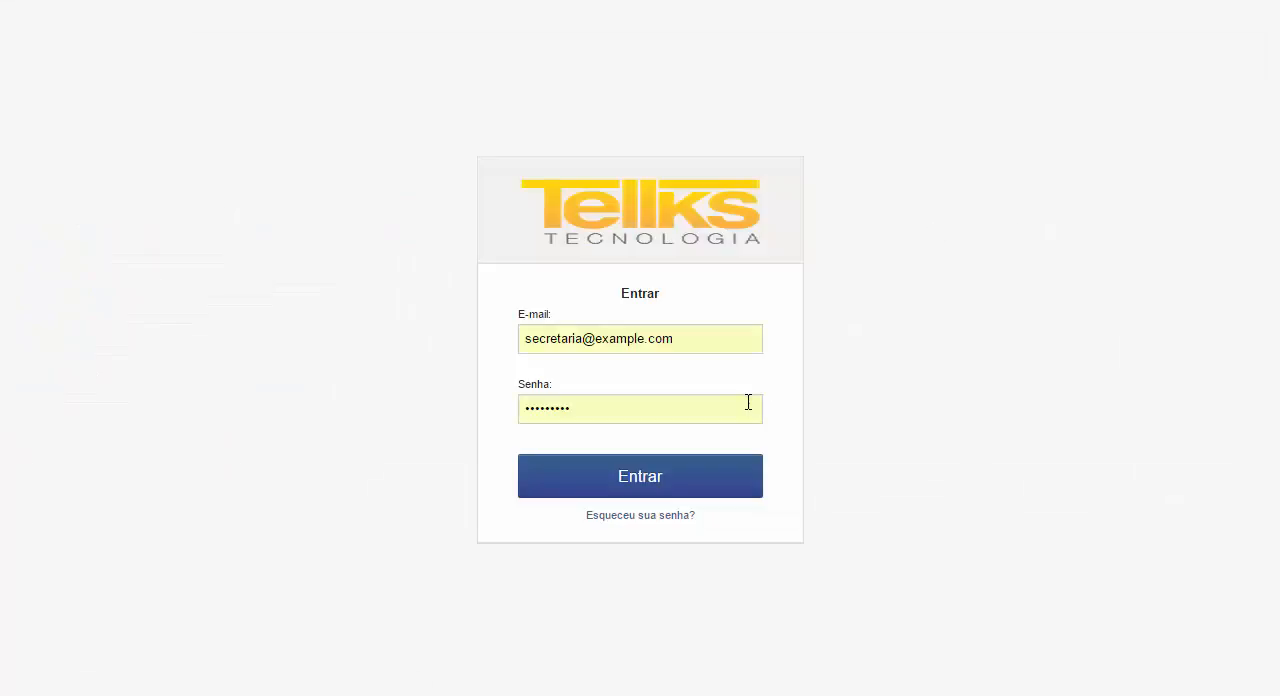
left_click(588, 336)
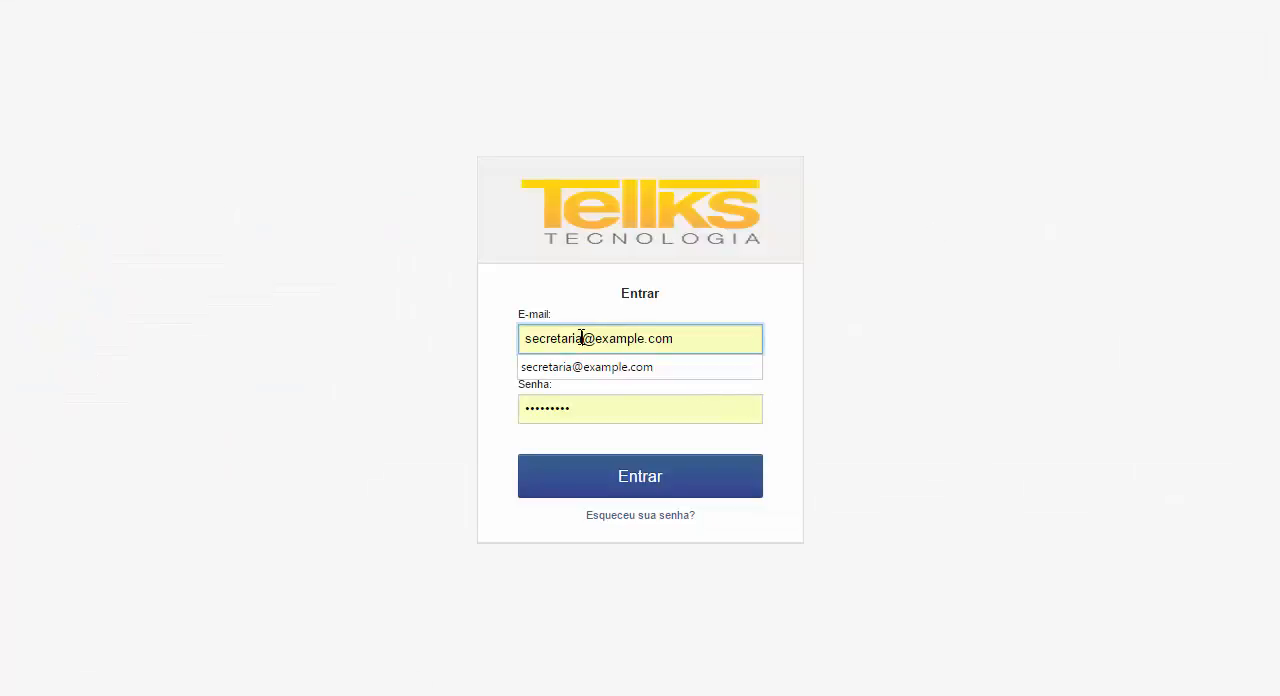
key("shift+End")
key("Left")
key("BackSpace")
key("BackSpace")
key("BackSpace")
key("BackSpace")
key("BackSpace")
key("BackSpace")
key("BackSpace")
key("BackSpace")
key("BackSpace")
key("BackSpace")
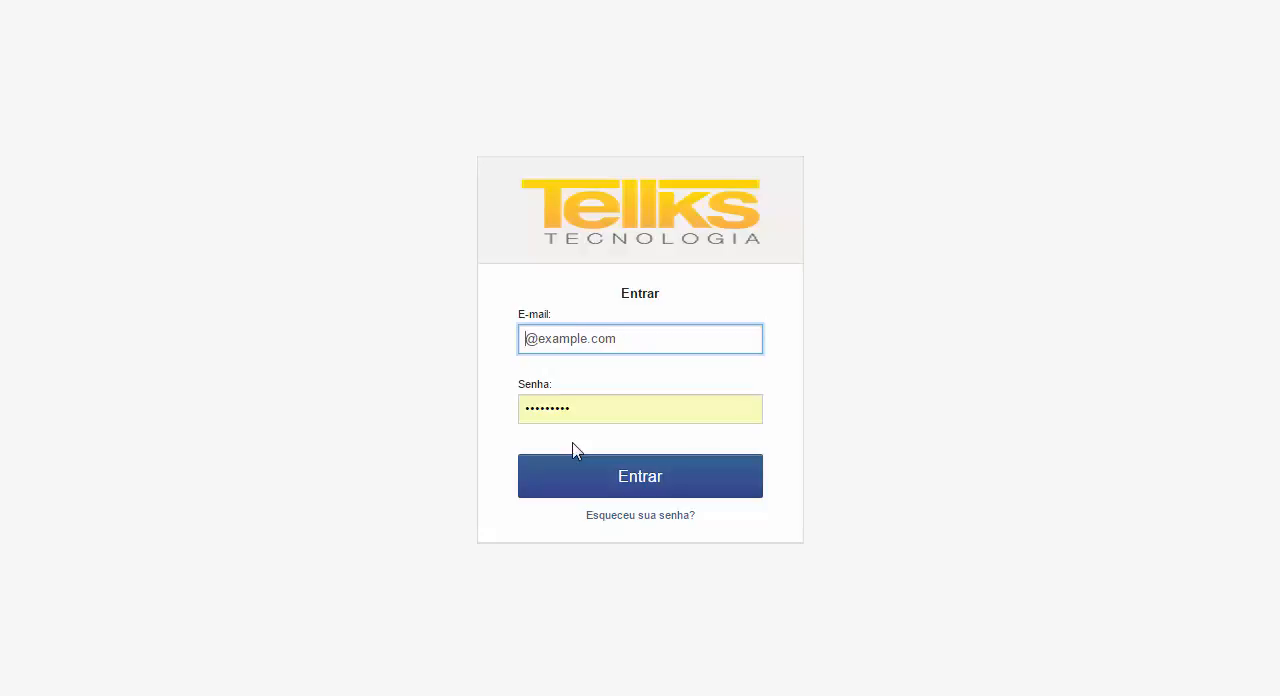
type("medico")
left_click(574, 484)
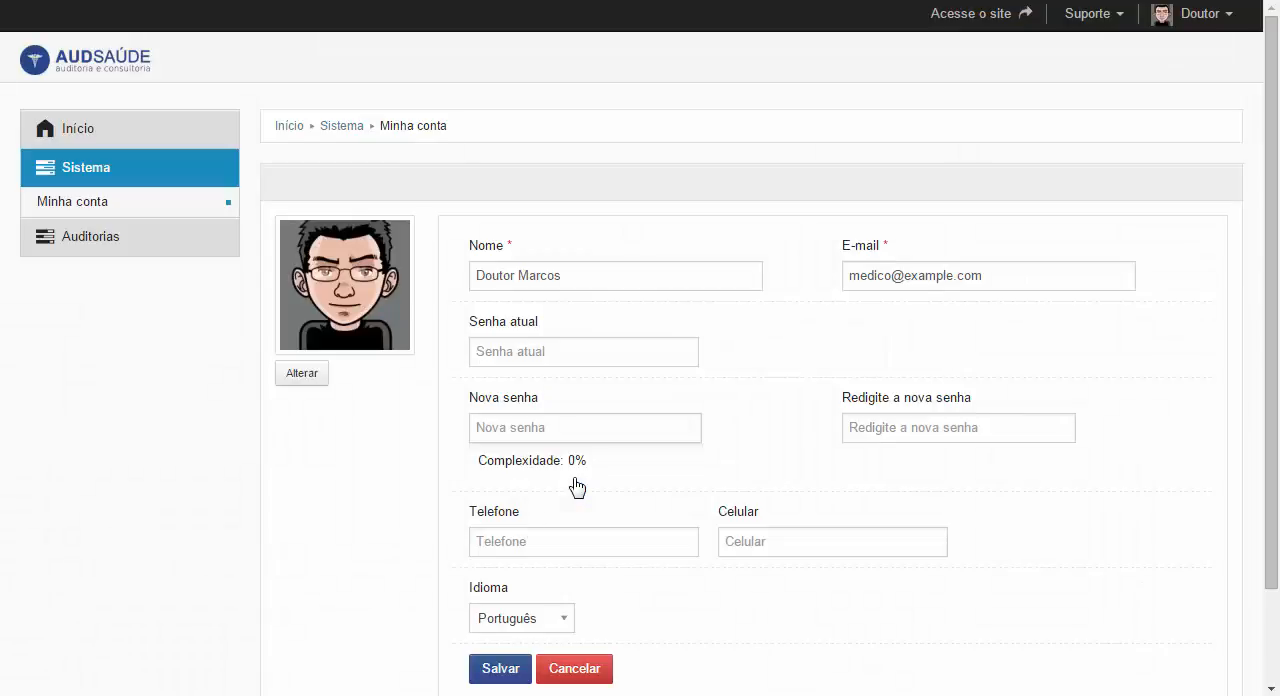
- Open the newest Não Auditado record from the Auditar list and review its policyholder and dependent sections
left_click(140, 237)
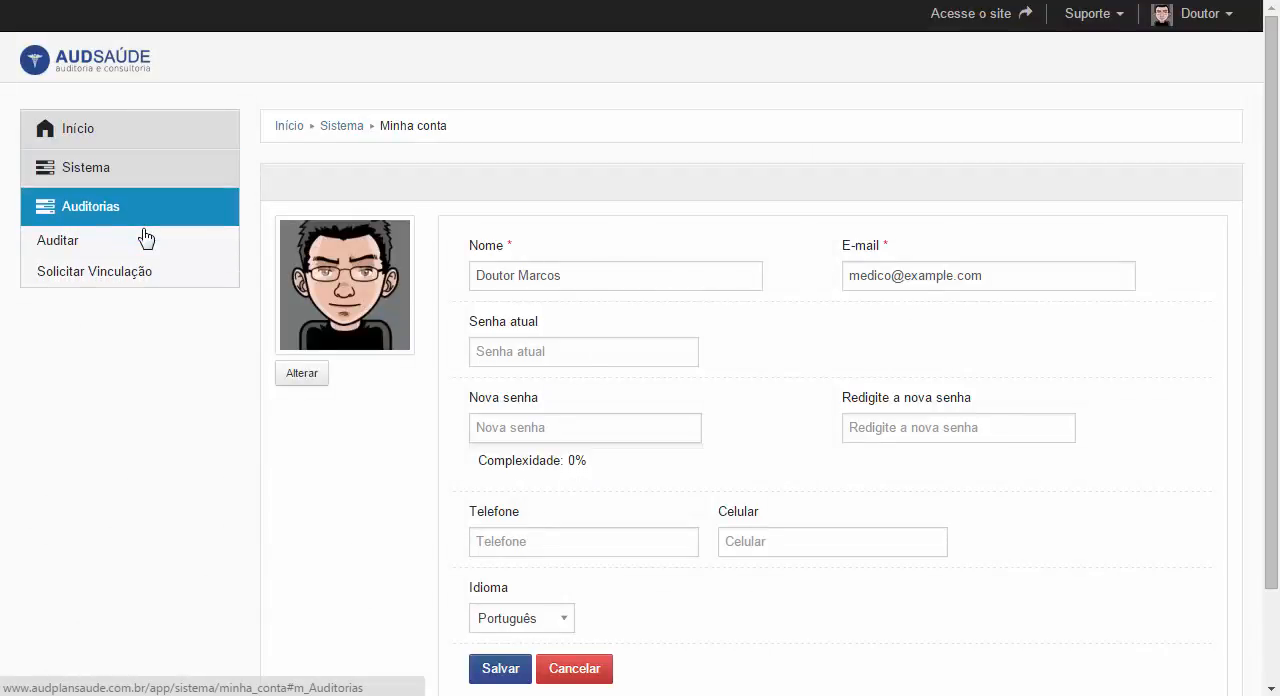
left_click(80, 253)
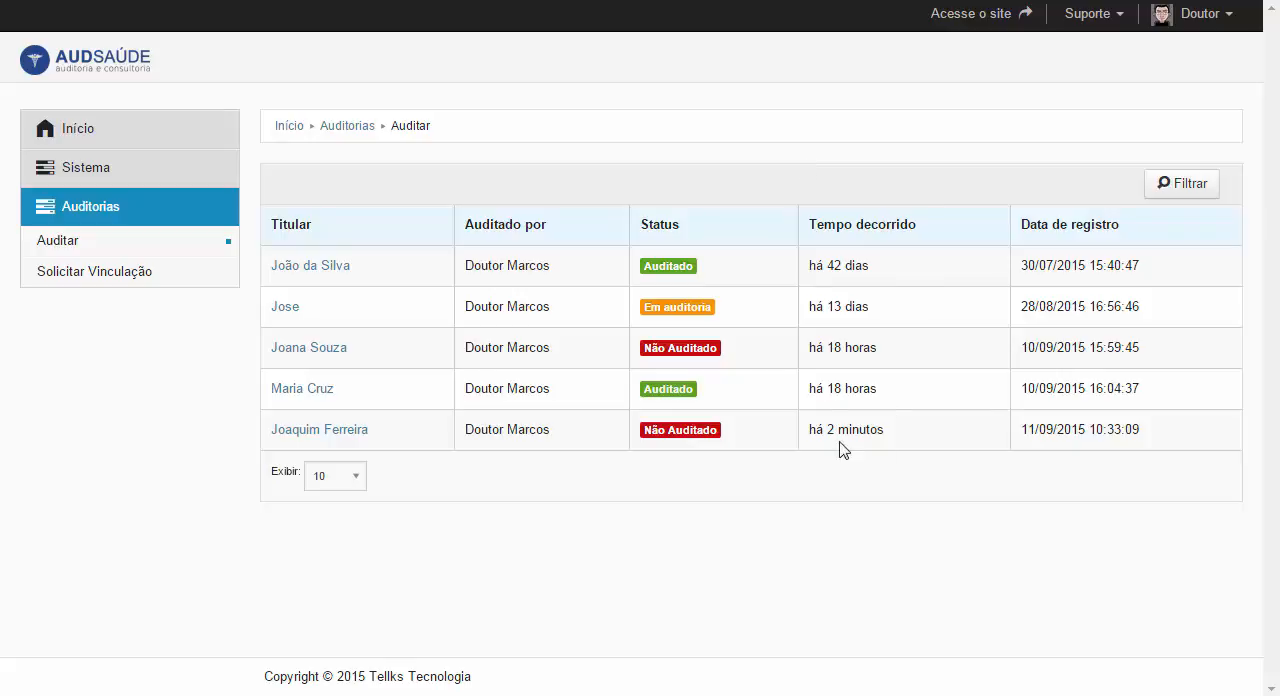
left_click(319, 435)
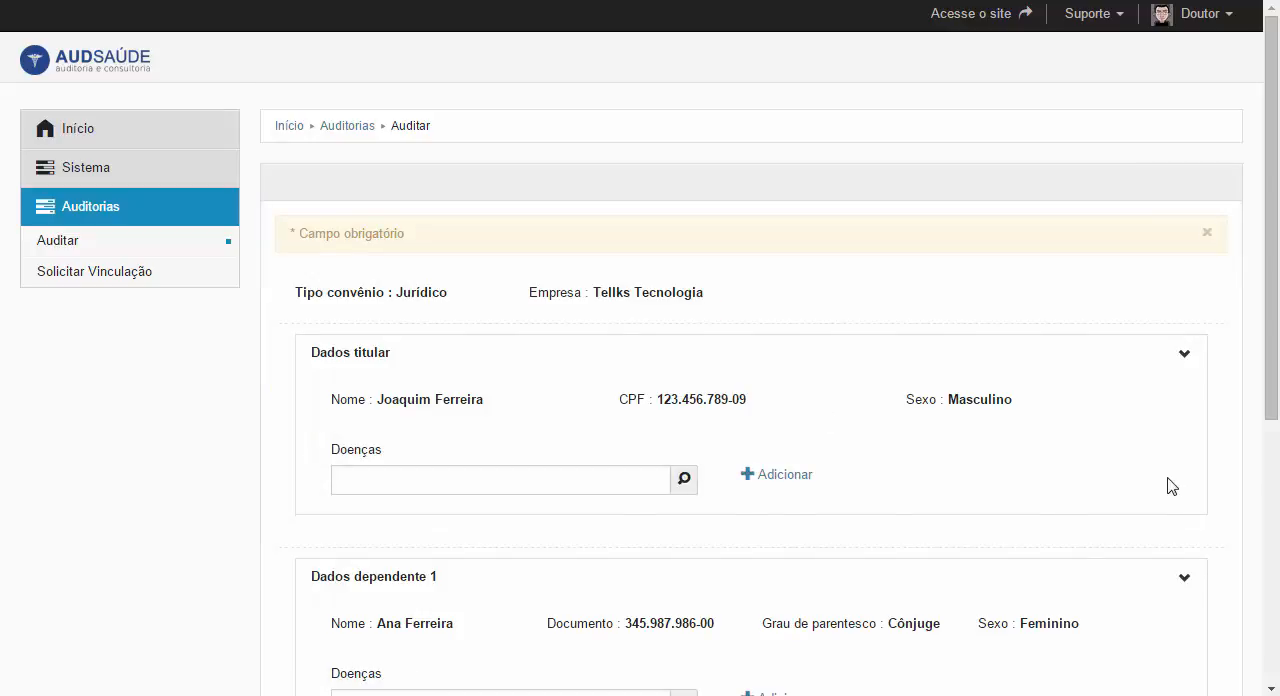
scroll(1172, 486, "down", 1)
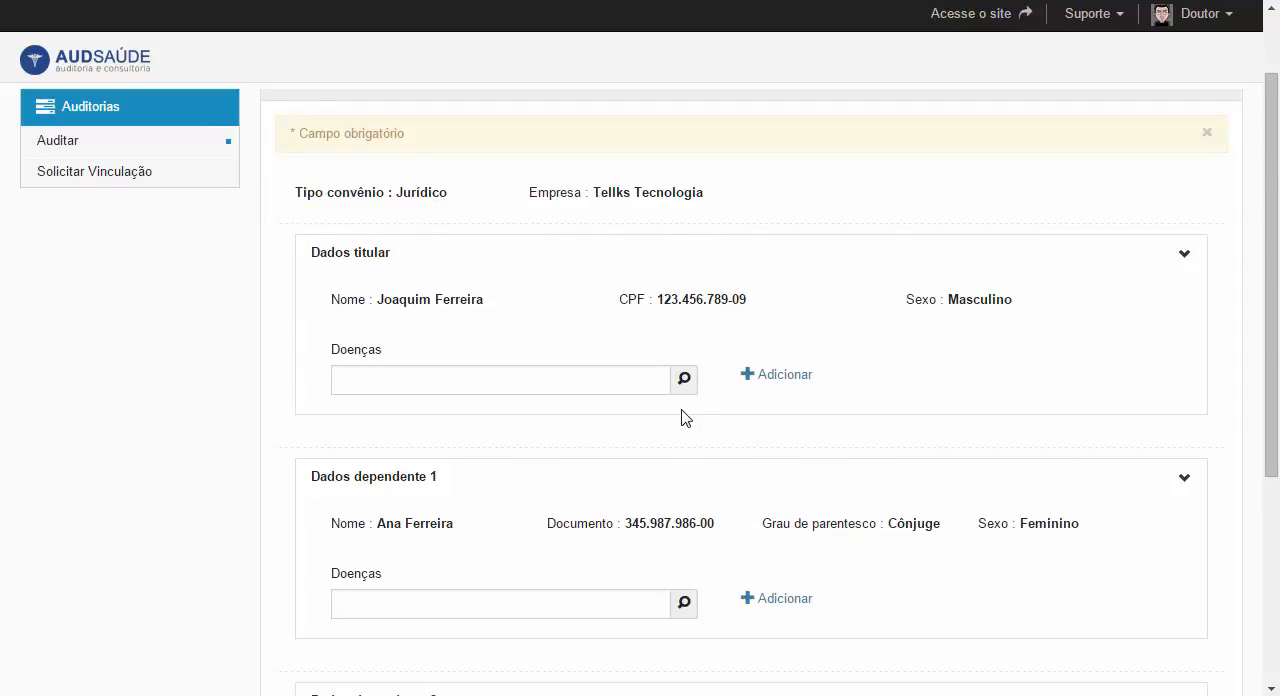
scroll(680, 418, "down", 1)
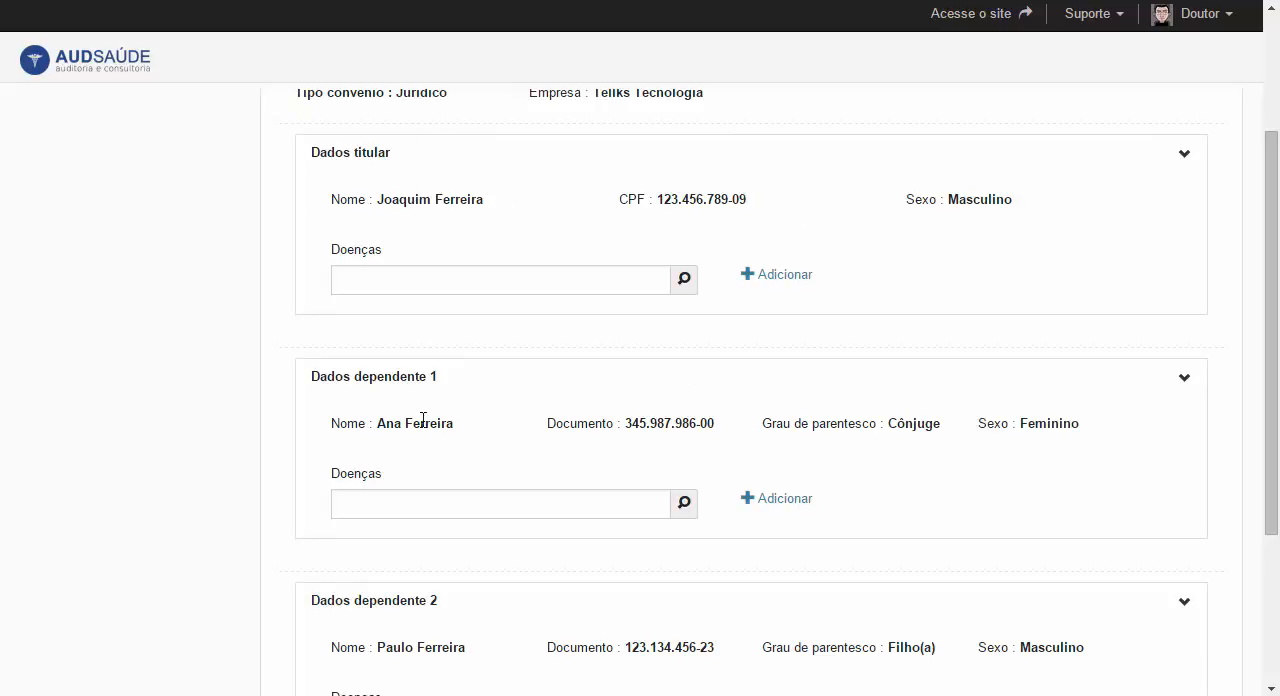
scroll(440, 630, "down", 1)
scroll(471, 506, "down", 1)
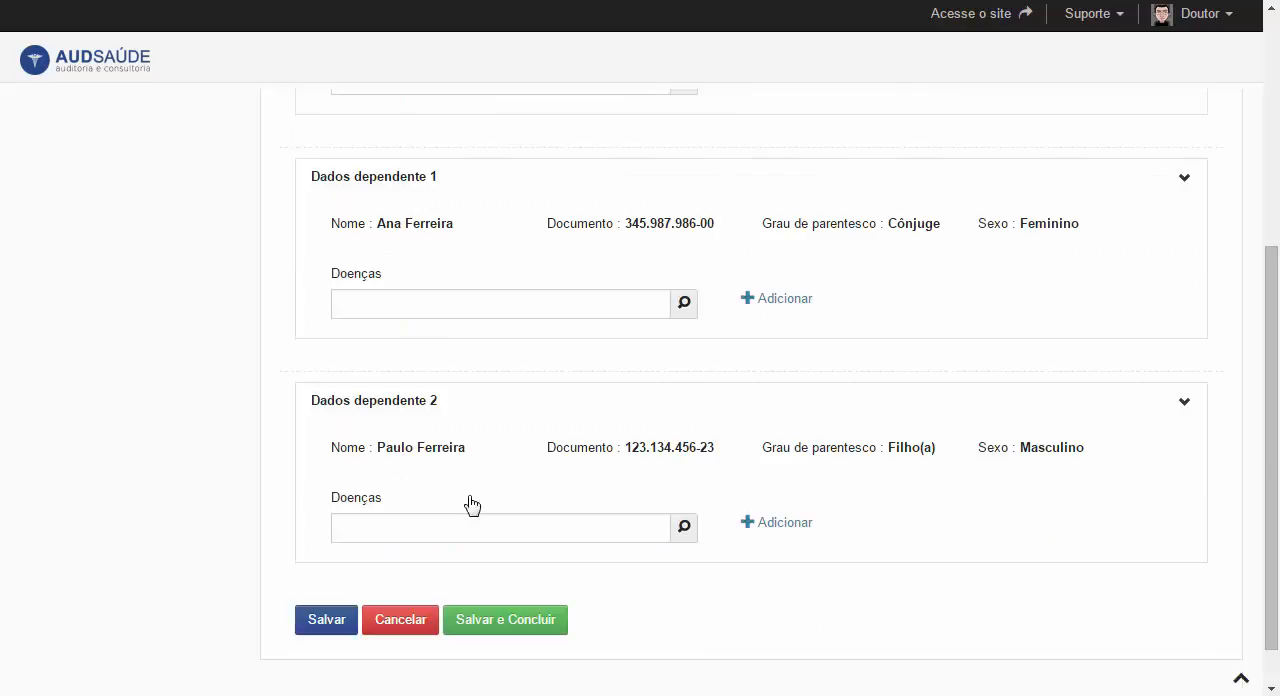
scroll(480, 551, "up", 3)
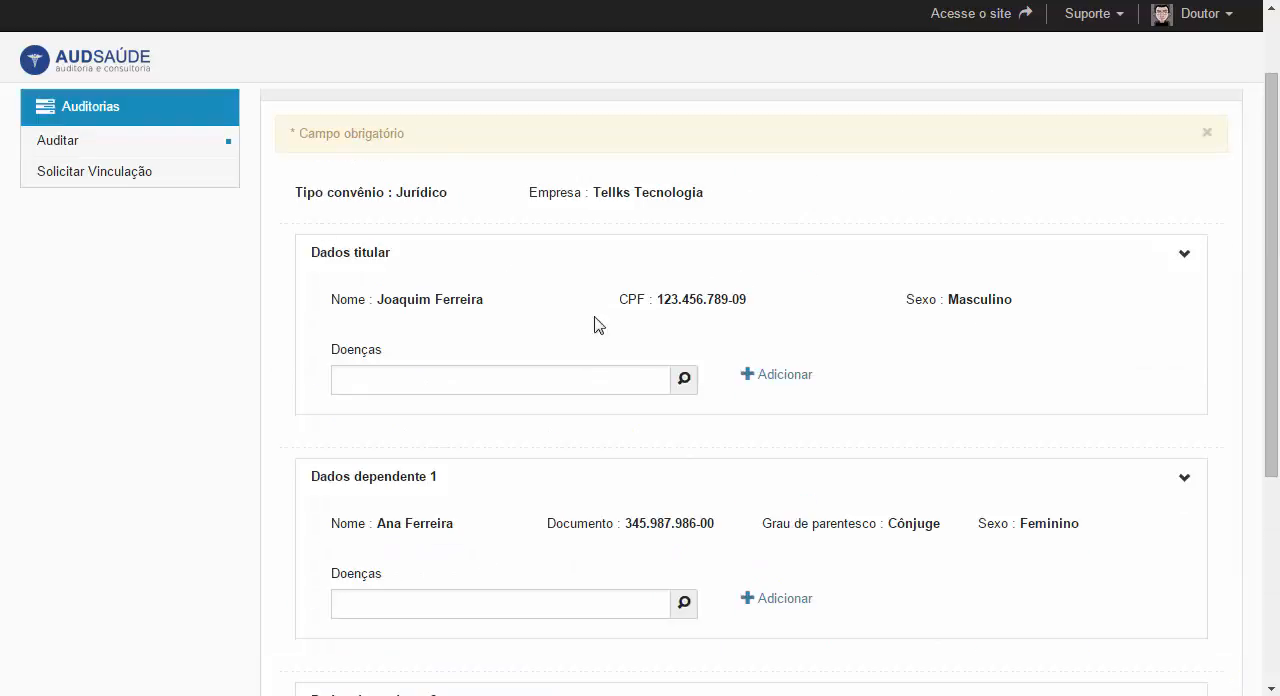
- Add the disease J34.2 DESVIO DO SEPTO NASAL to the policyholder in Dados titular
left_click(451, 382)
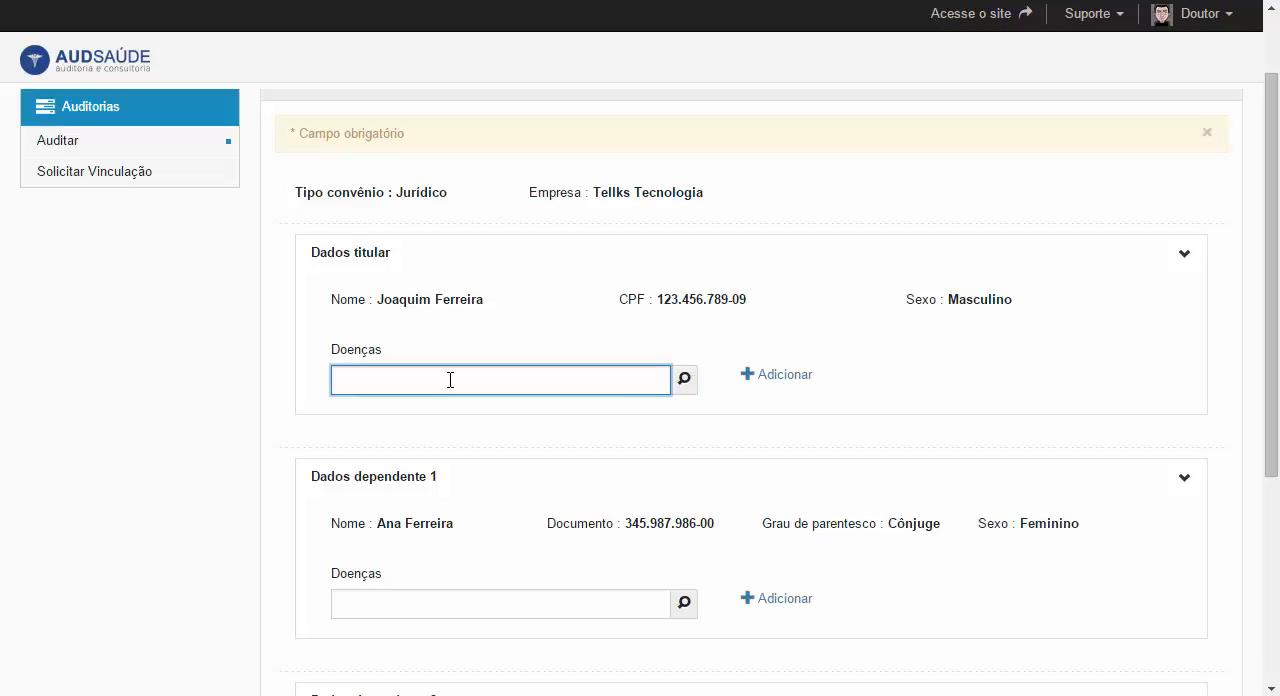
type("desvio")
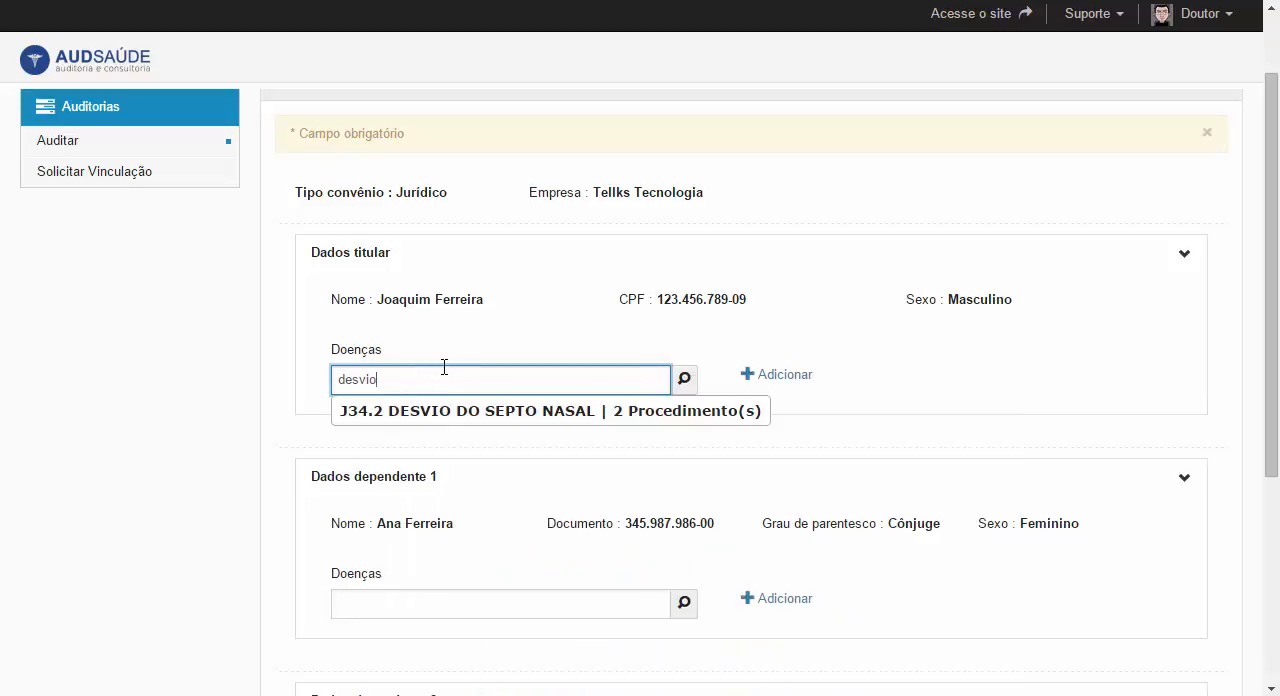
left_click(634, 411)
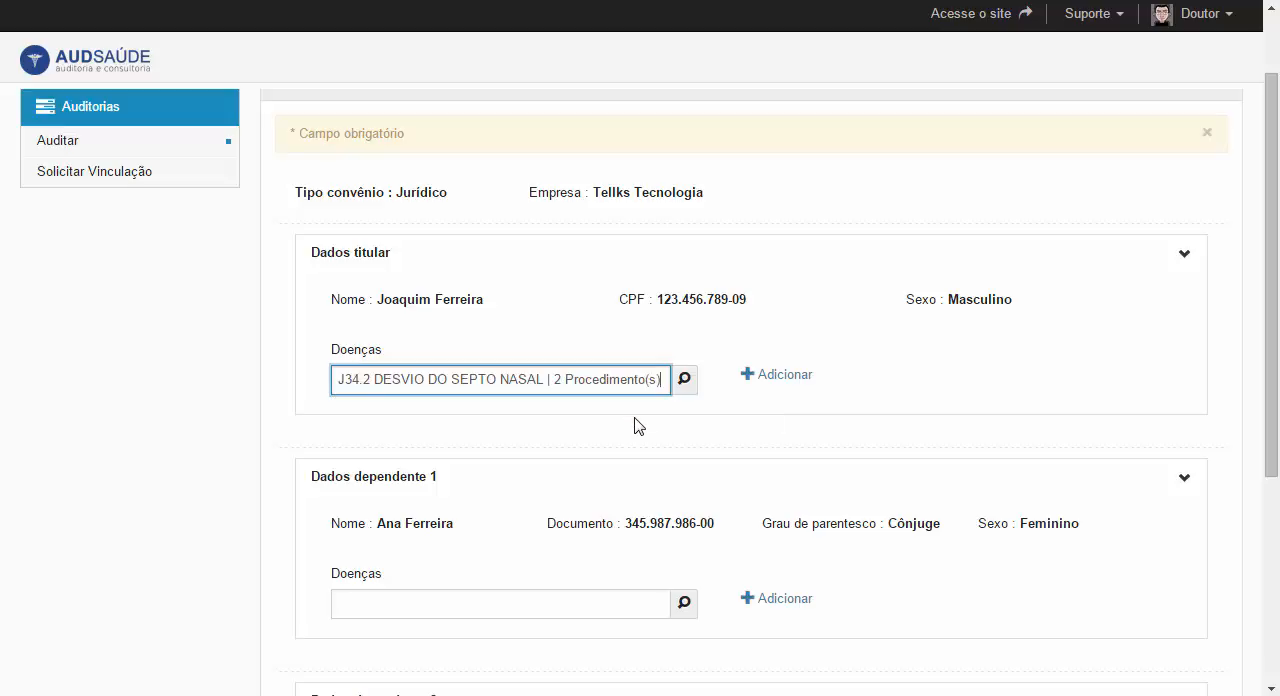
left_click(791, 377)
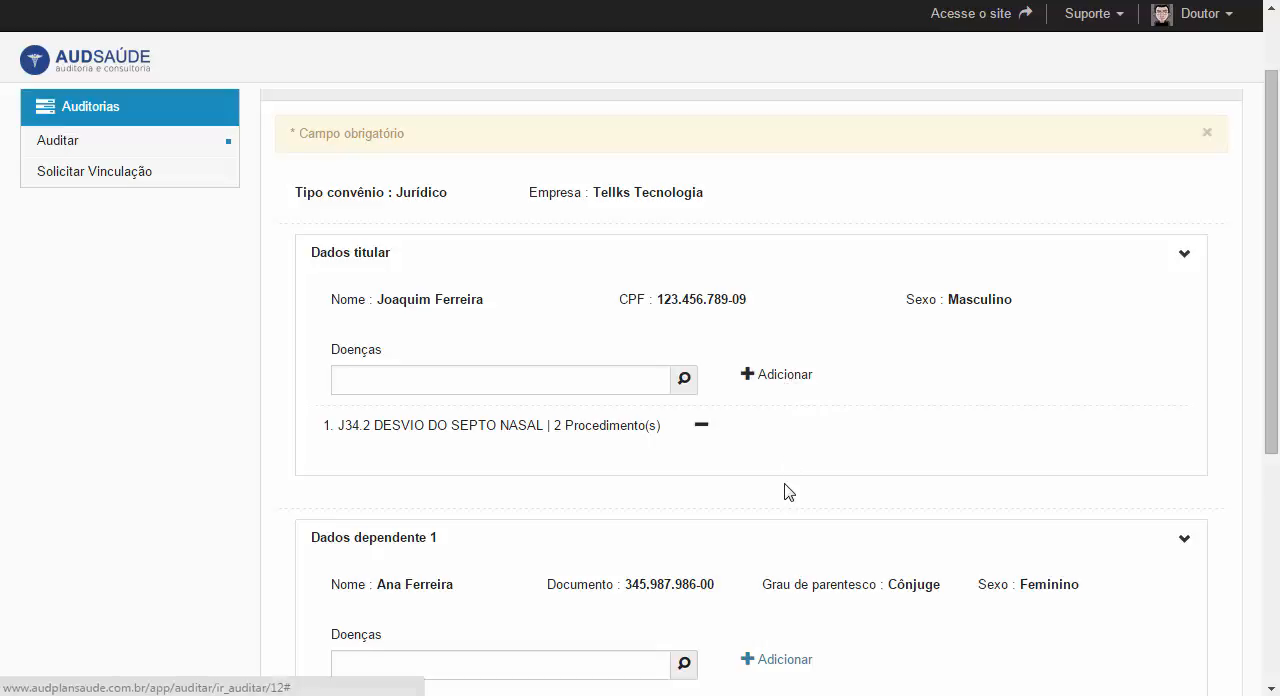
- Add the disease G24.5 BLEFAROESPASMO to the first dependent in Dados dependente 1
scroll(786, 490, "down", 2)
scroll(786, 486, "down", 1)
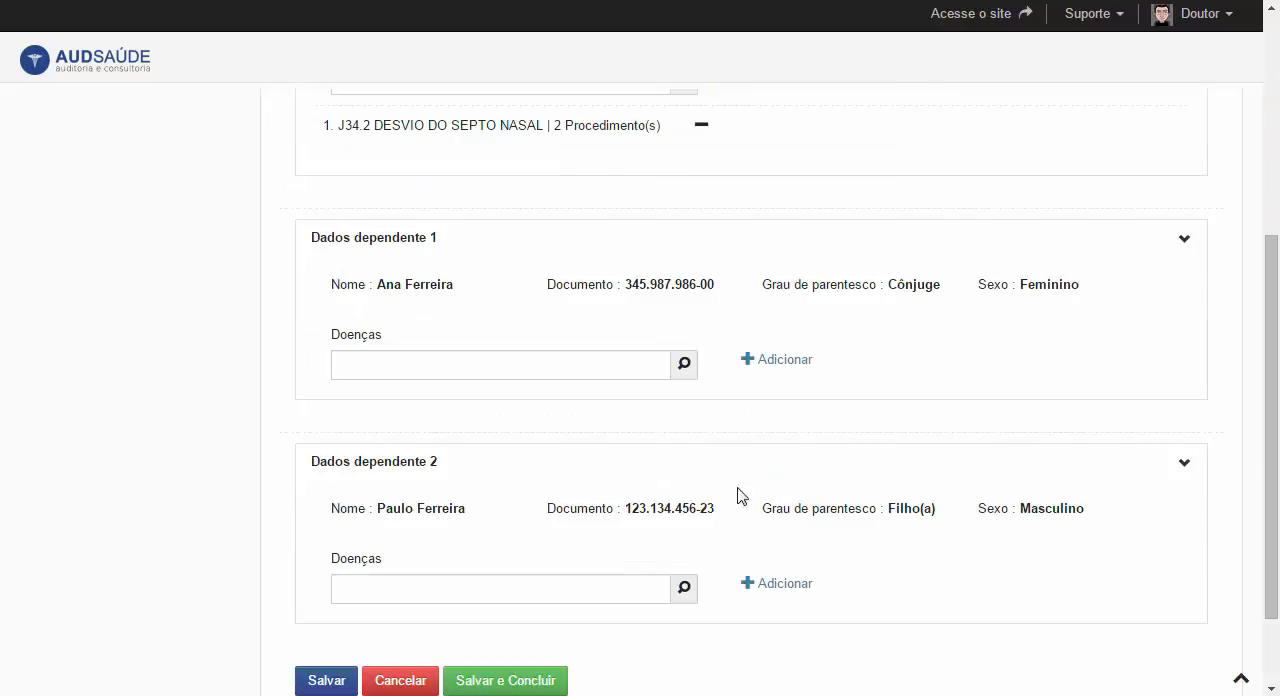
left_click(613, 366)
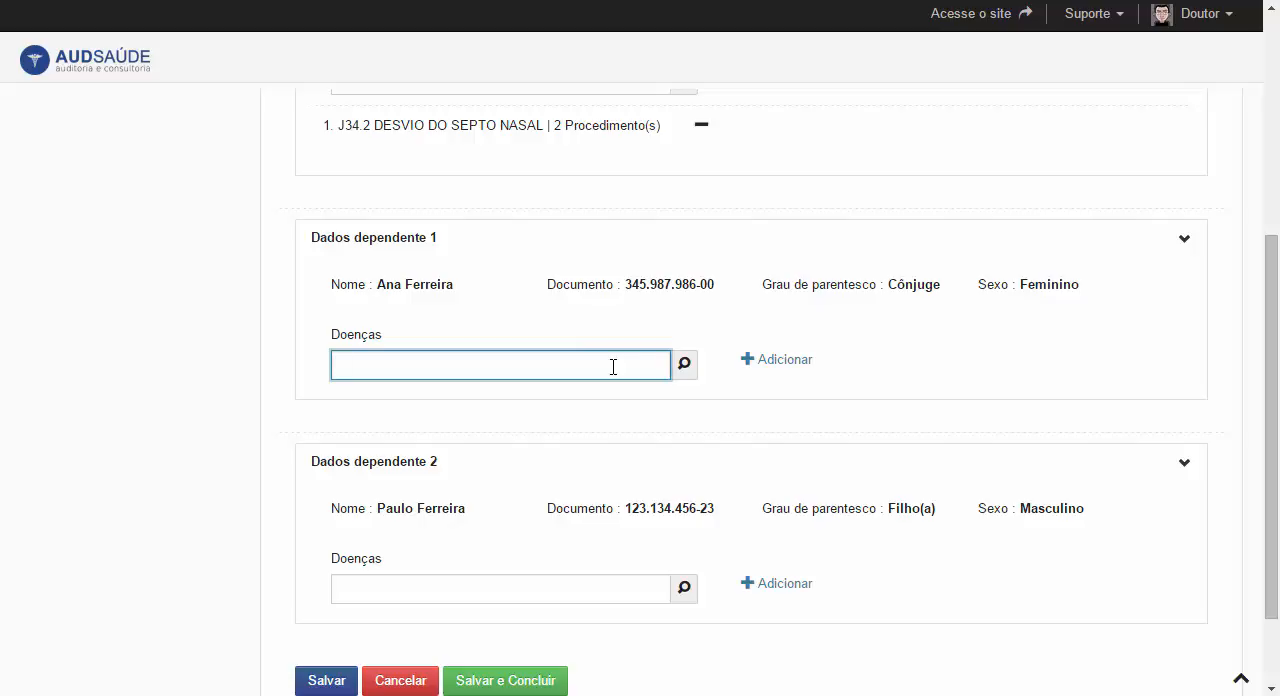
type("ble")
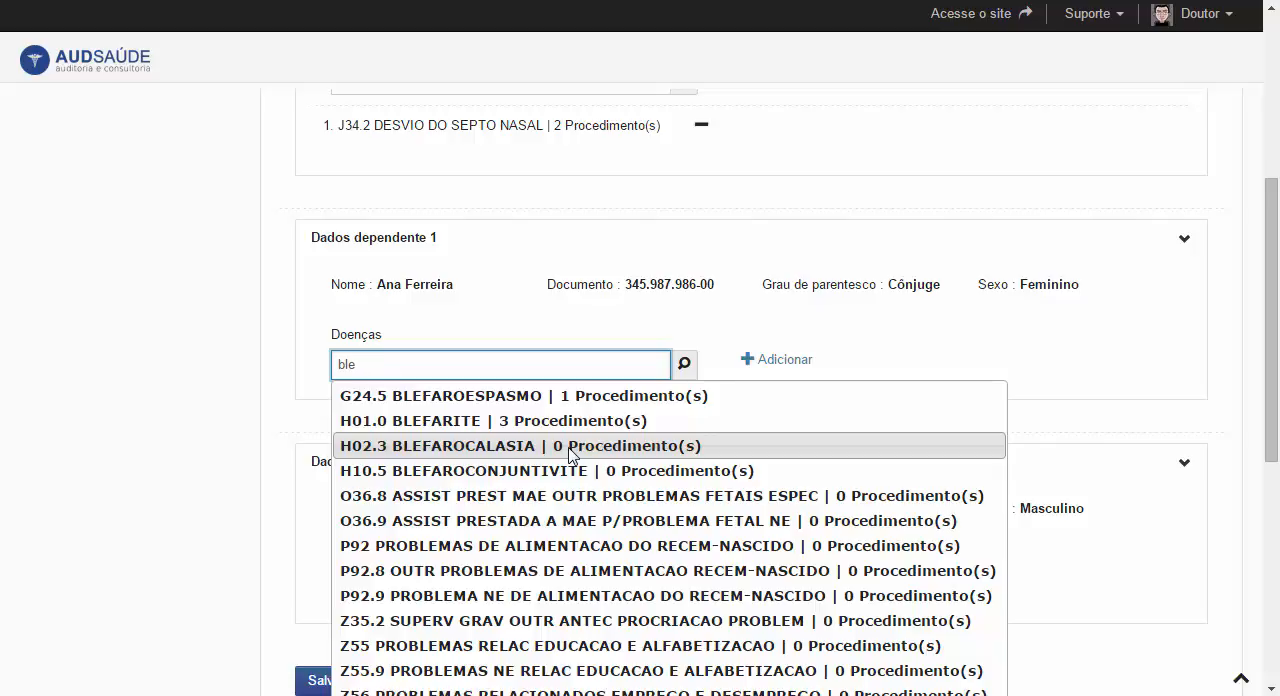
left_click(571, 397)
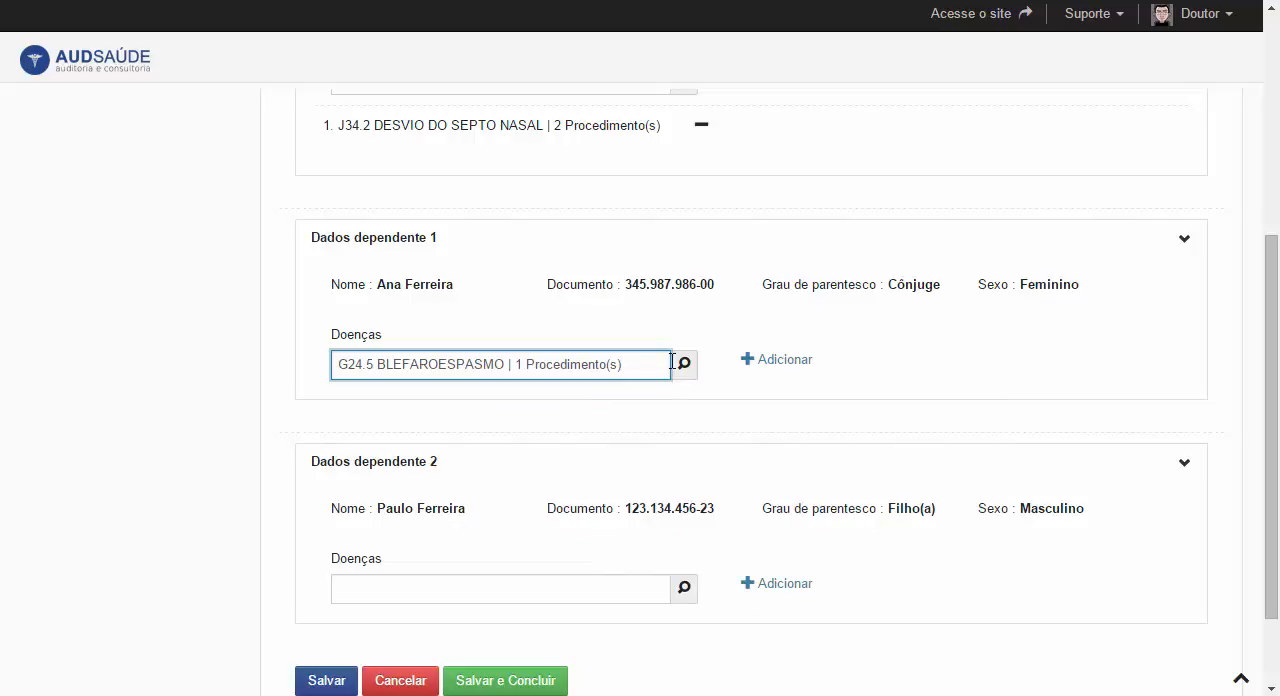
left_click(793, 364)
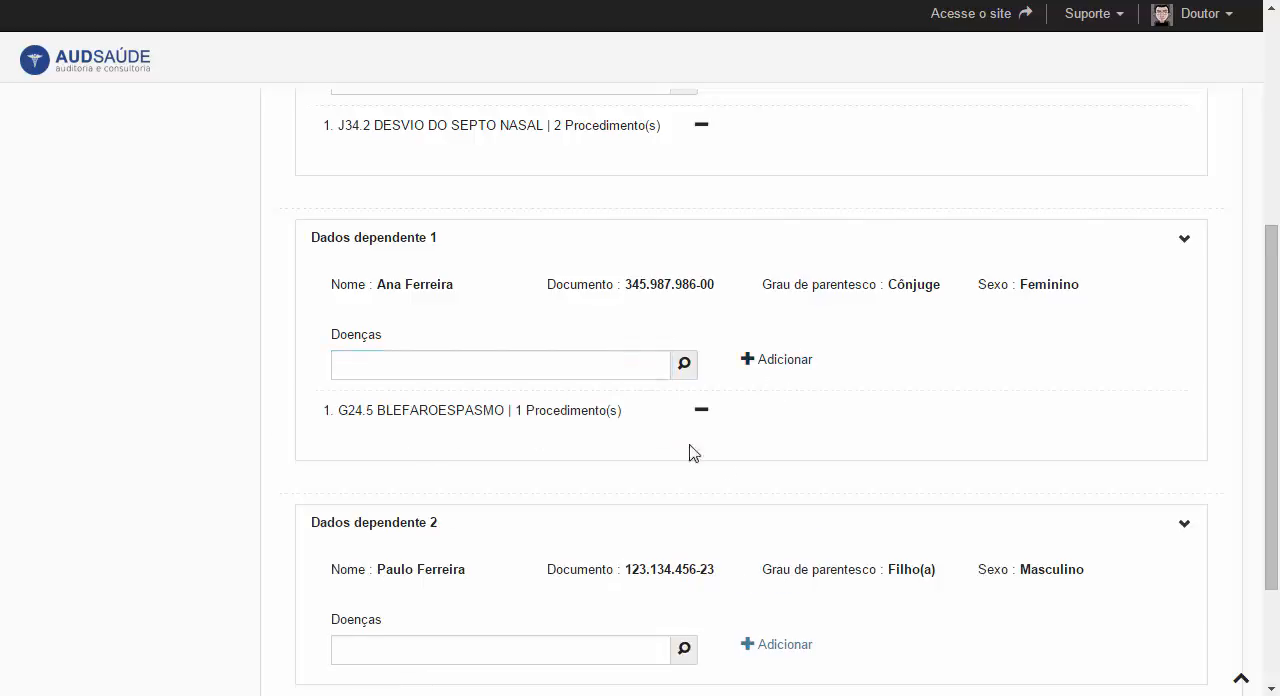
- Review the diseases recorded for the policyholder and both dependents, and save and conclude the audit
scroll(752, 466, "down", 3)
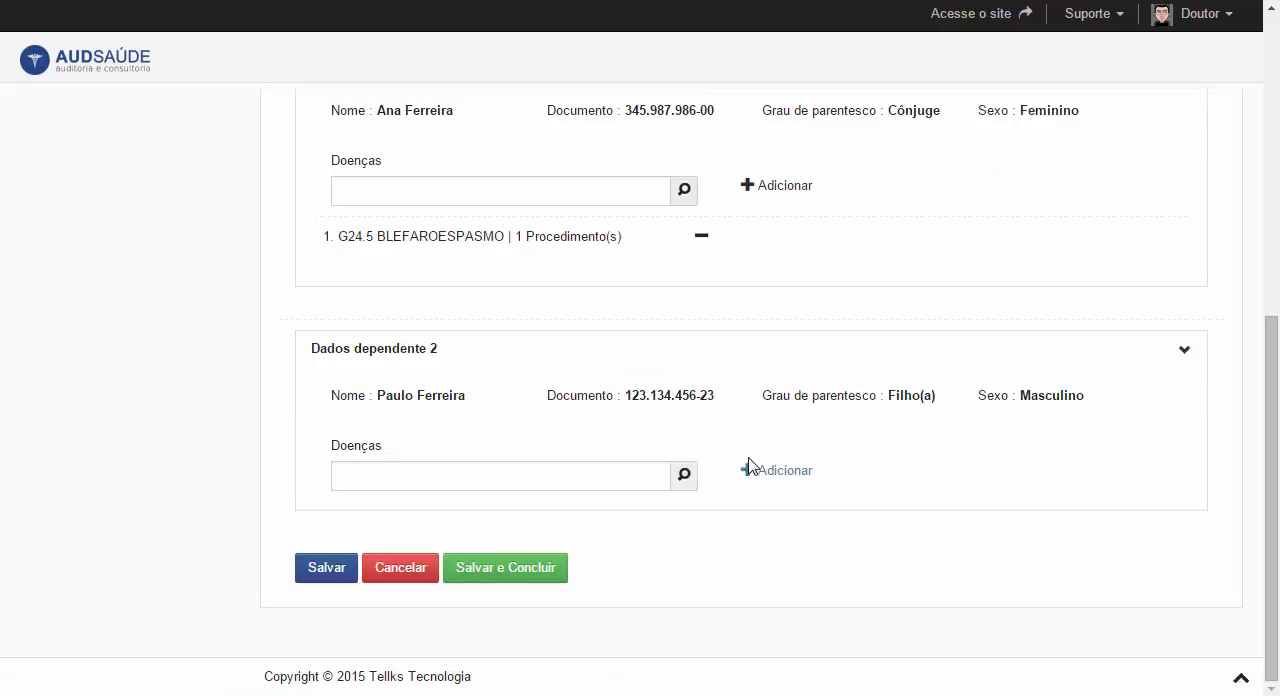
left_click(523, 471)
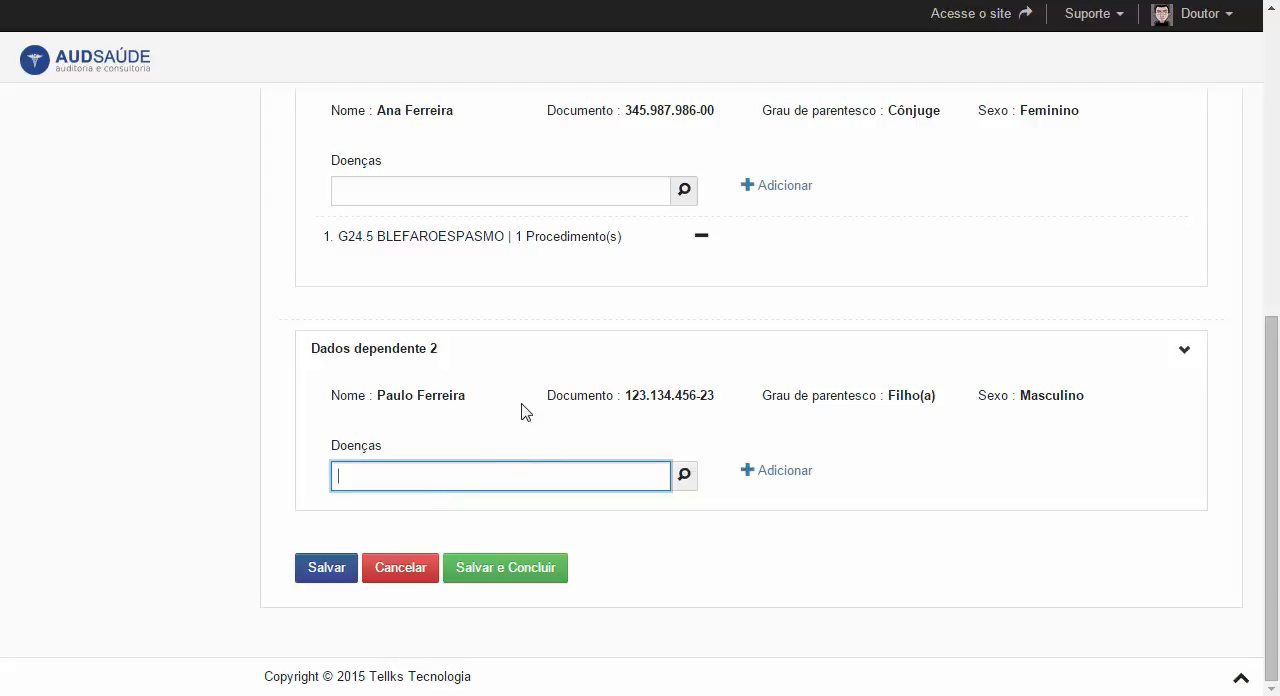
scroll(546, 280, "up", 3)
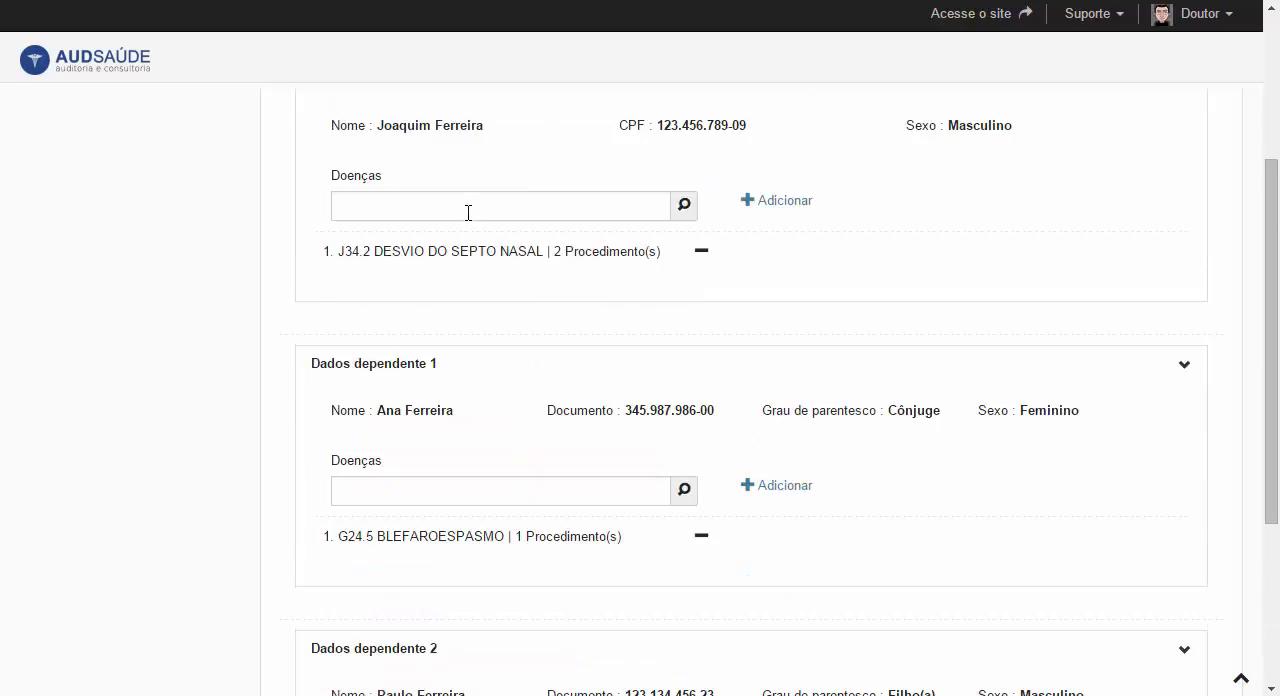
left_click(468, 212)
scroll(471, 371, "down", 1)
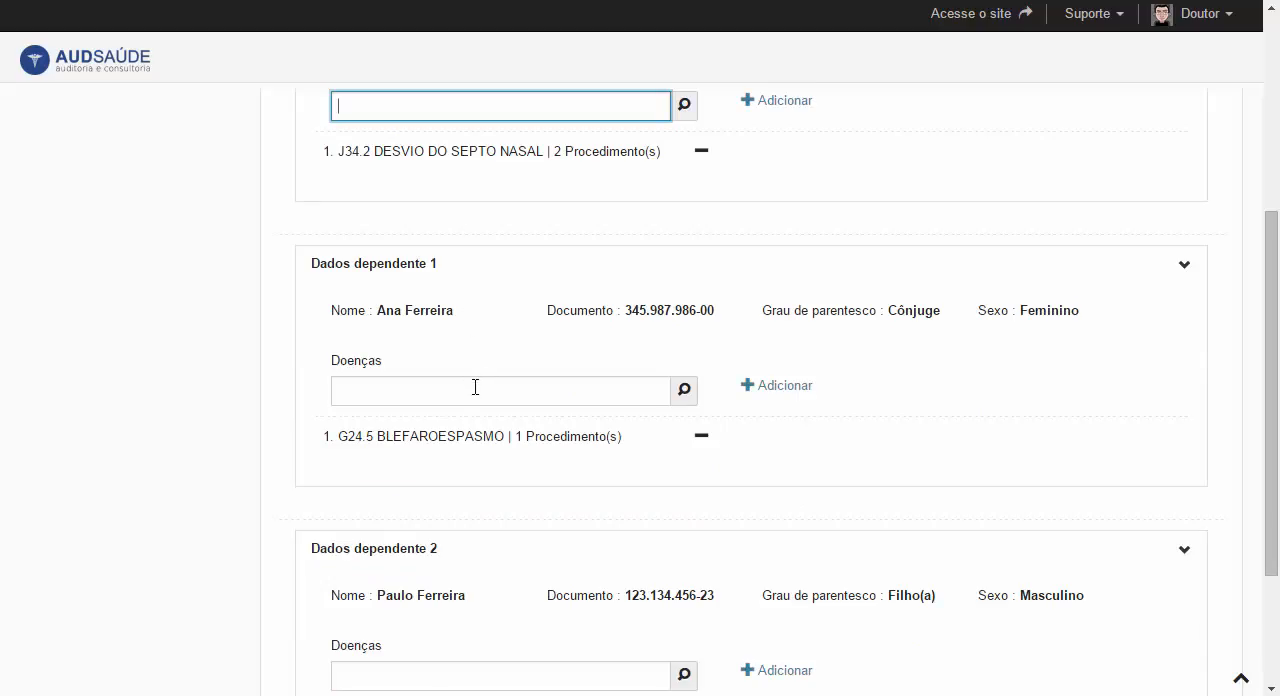
scroll(475, 387, "down", 2)
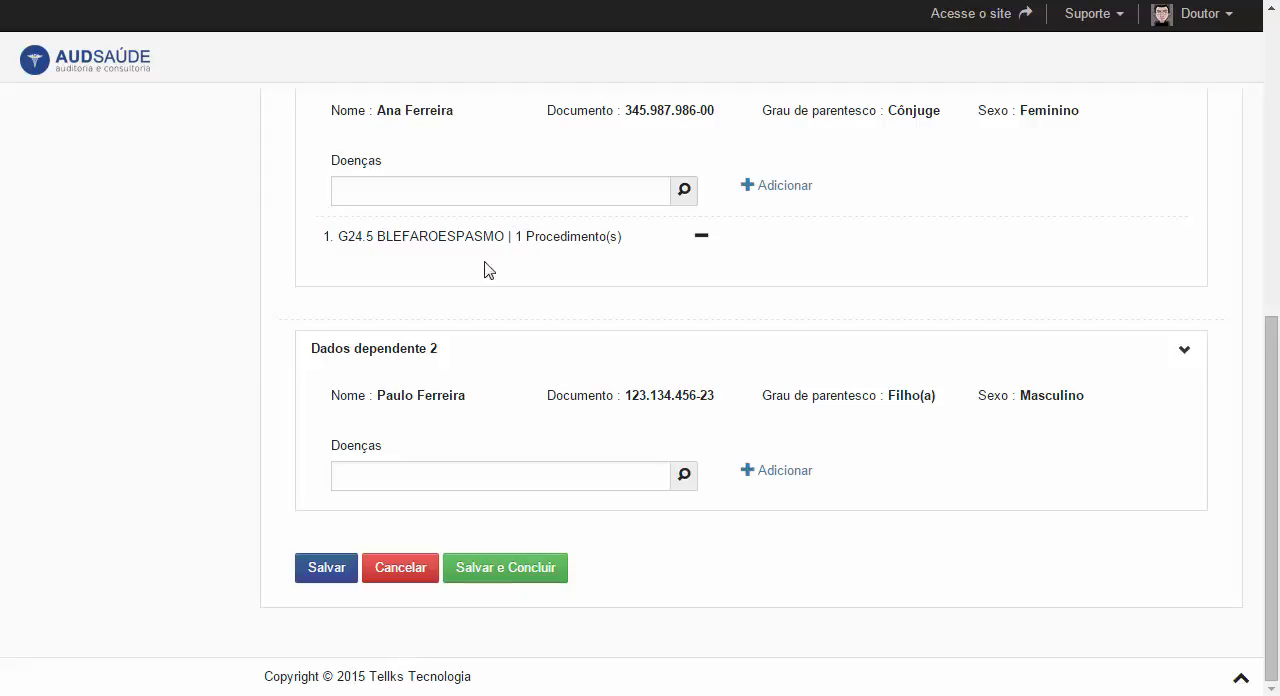
scroll(586, 337, "up", 2)
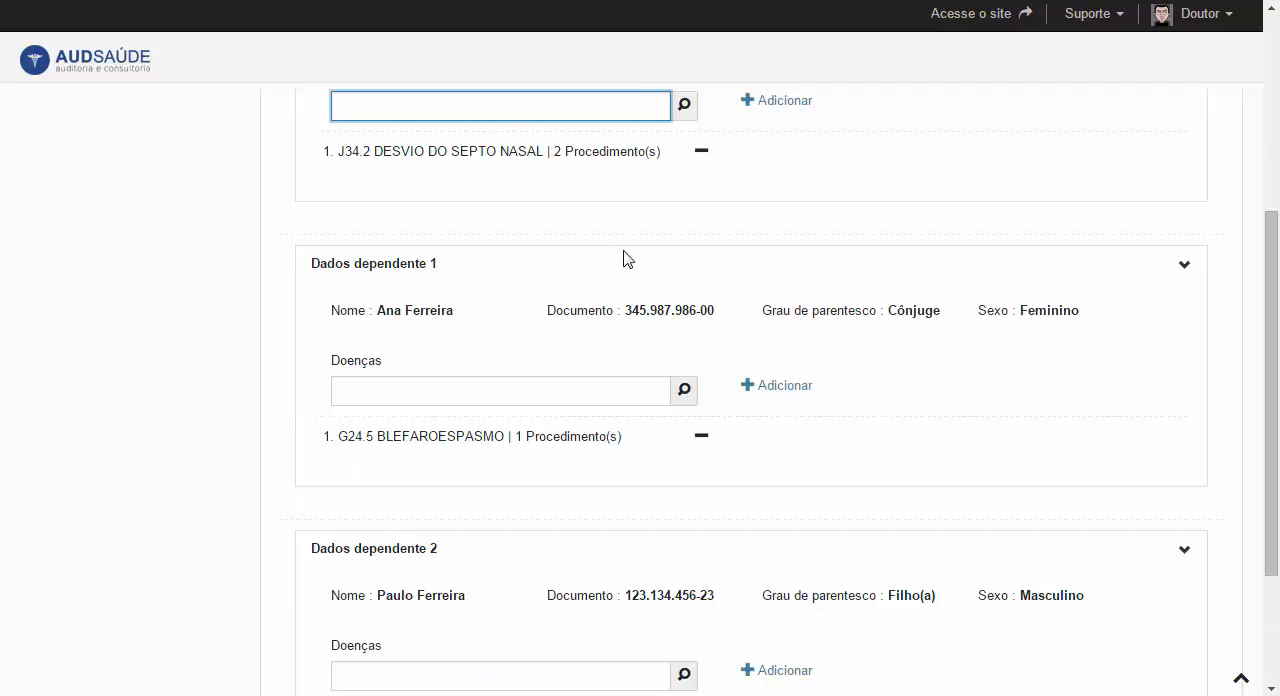
scroll(645, 295, "down", 2)
left_click(495, 567)
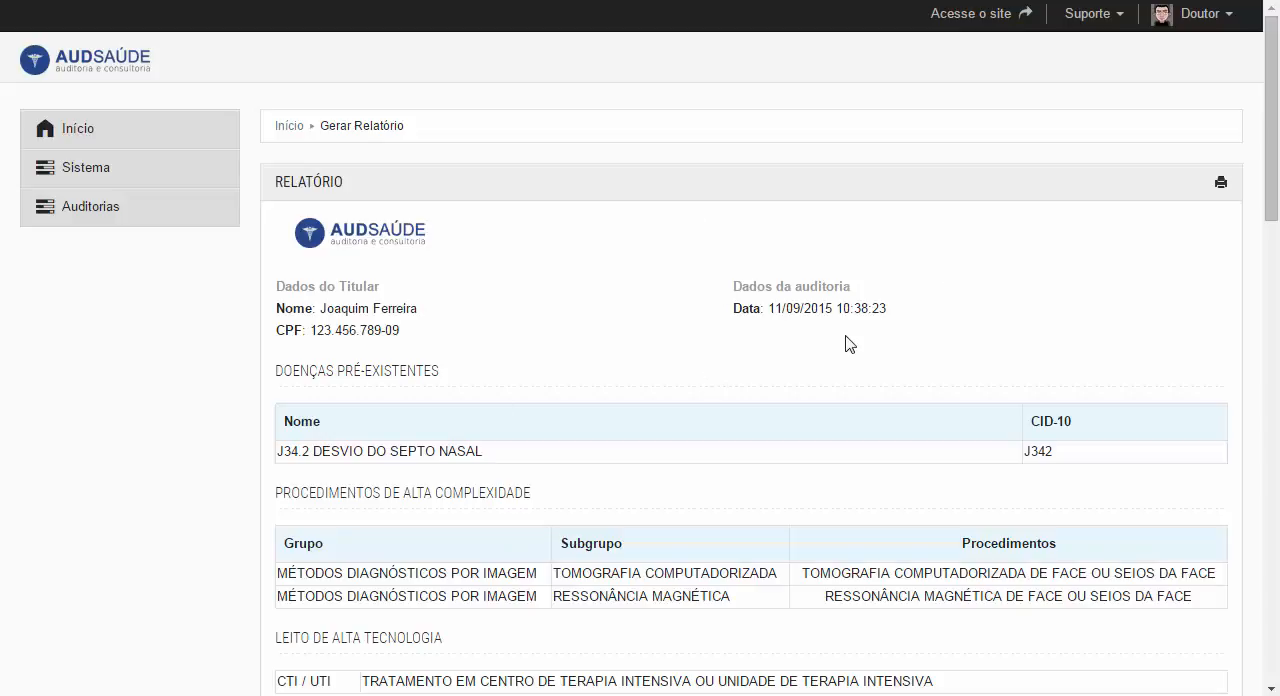
- Examine the generated report's pre-existing diseases, high-complexity procedures, coverage restrictions and signature lines for the policyholder and each dependent
scroll(846, 346, "down", 1)
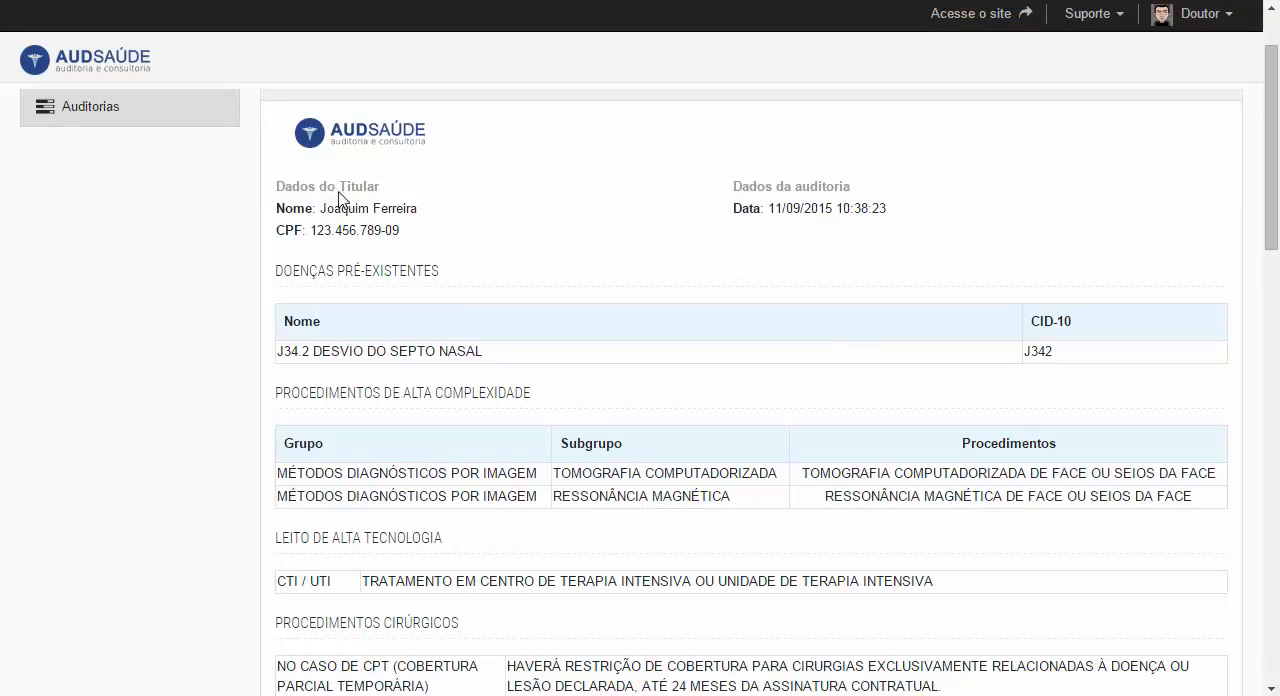
scroll(757, 220, "down", 1)
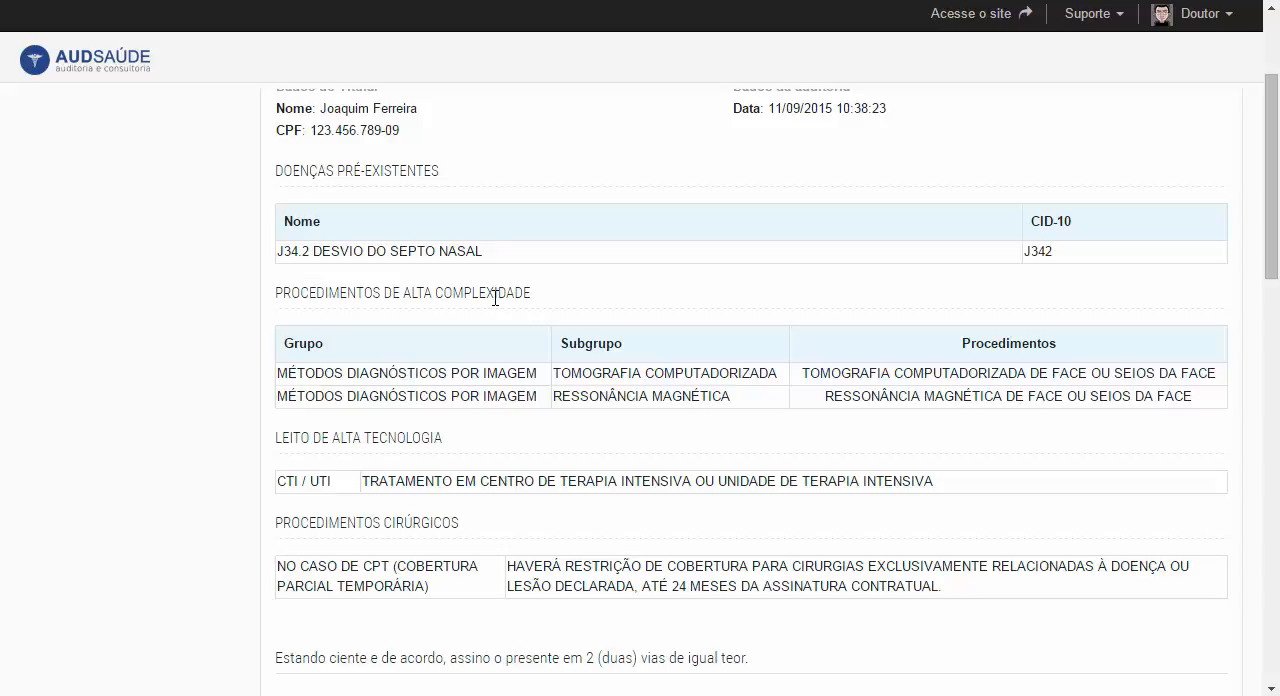
scroll(495, 297, "down", 1)
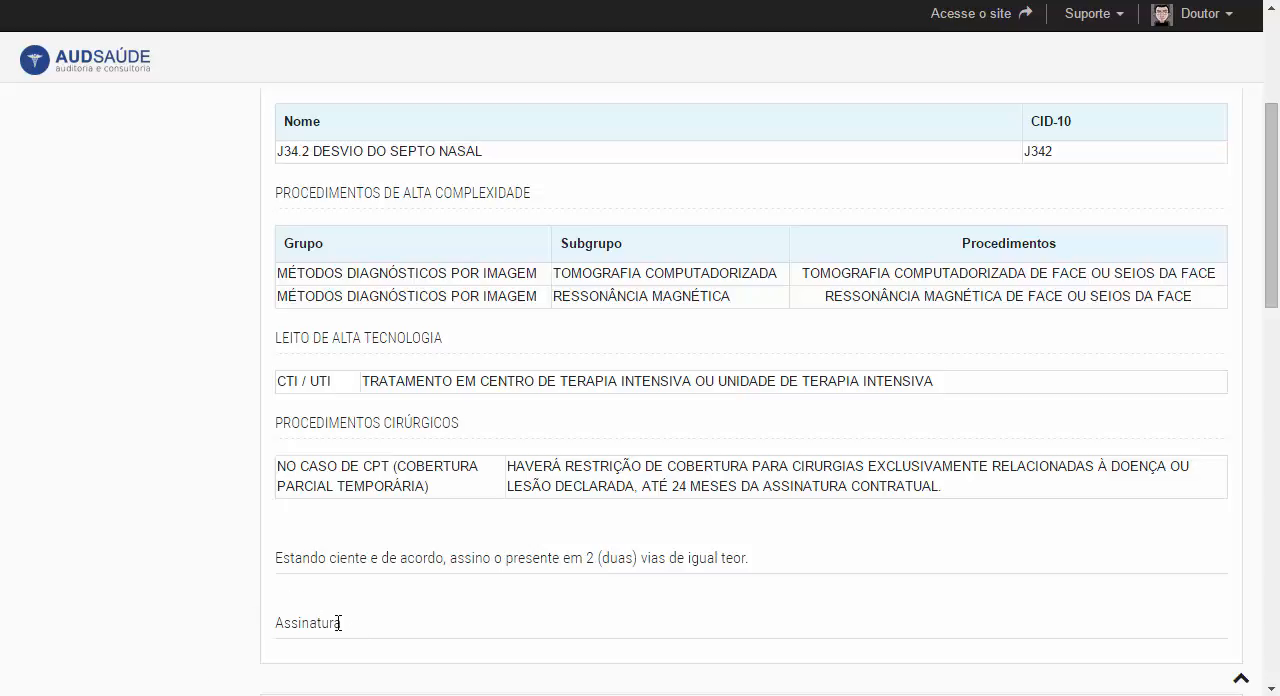
scroll(338, 622, "down", 1)
scroll(565, 596, "down", 5)
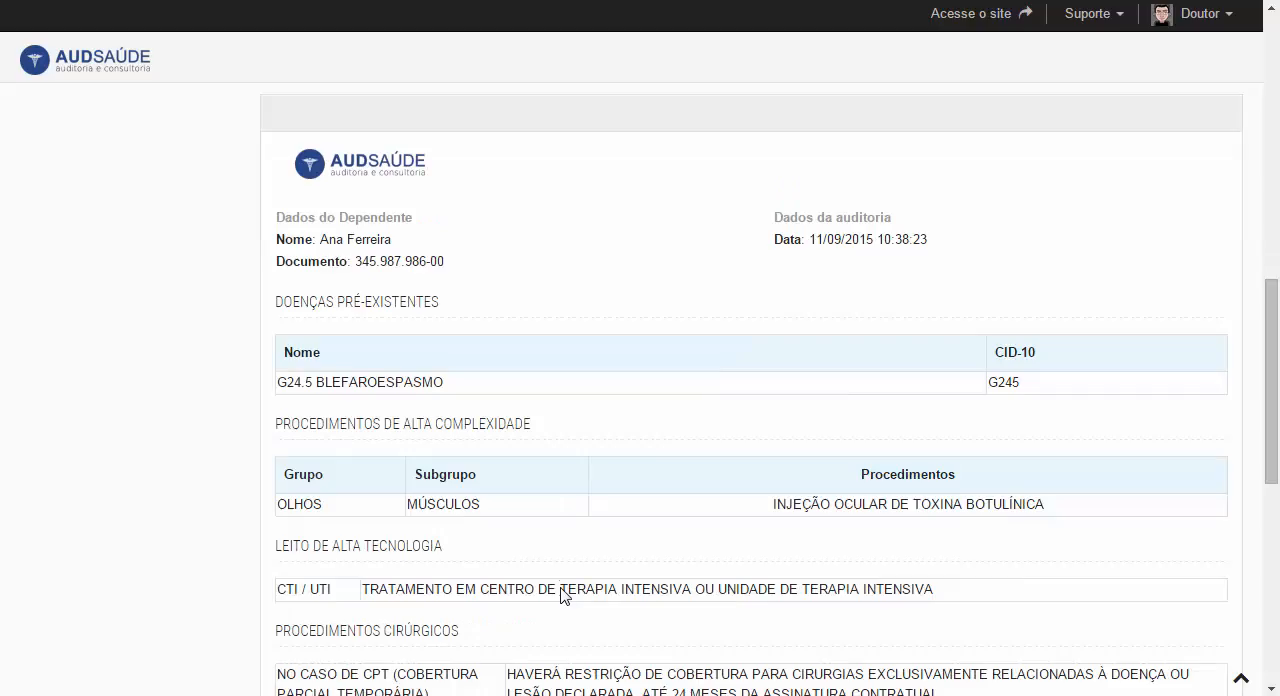
scroll(563, 594, "down", 1)
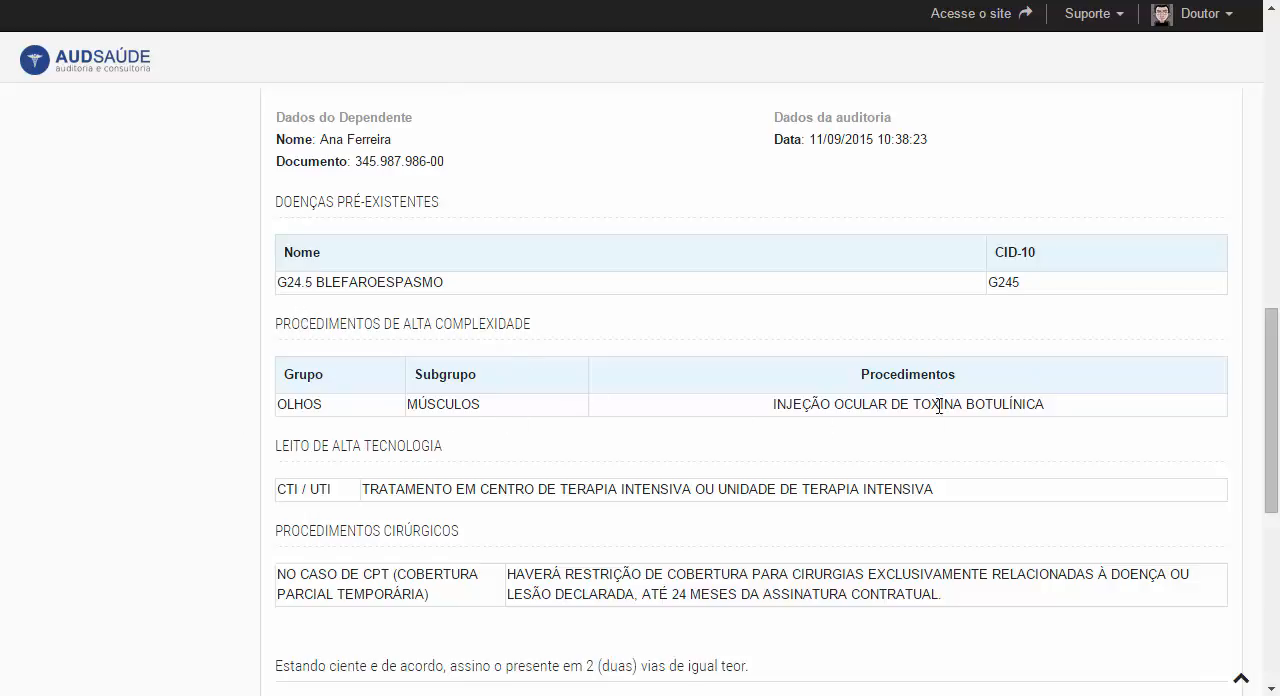
scroll(862, 404, "down", 4)
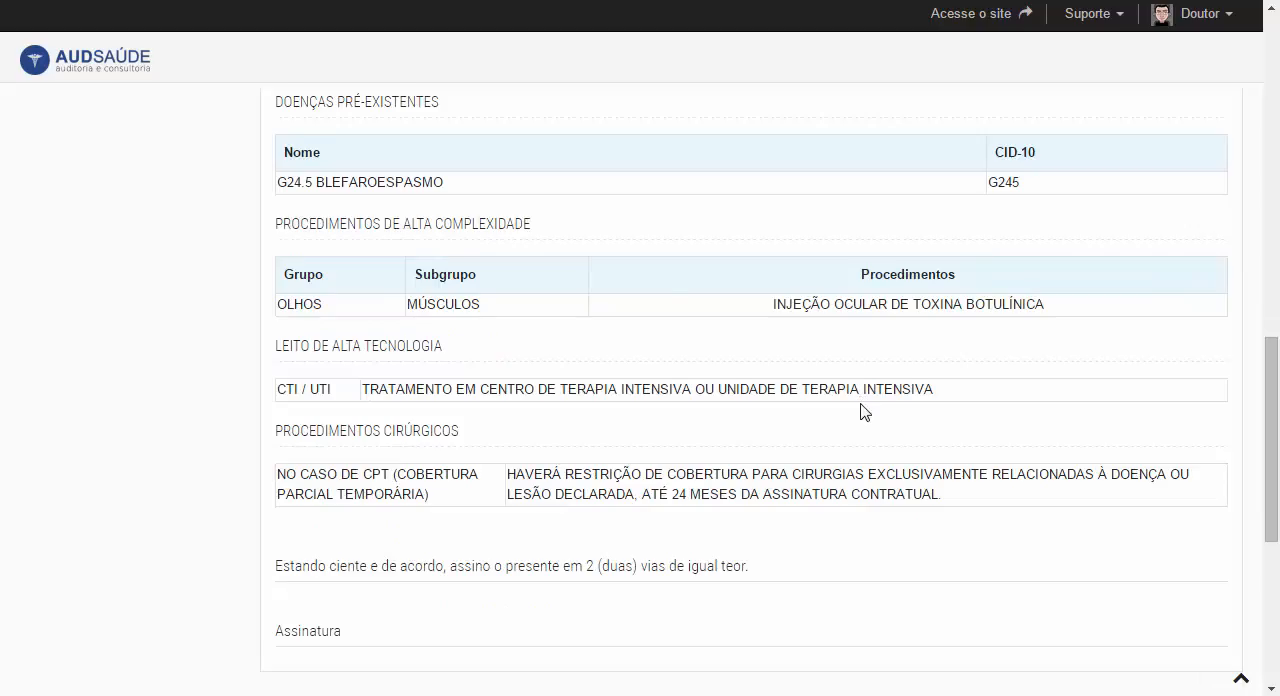
scroll(573, 455, "down", 2)
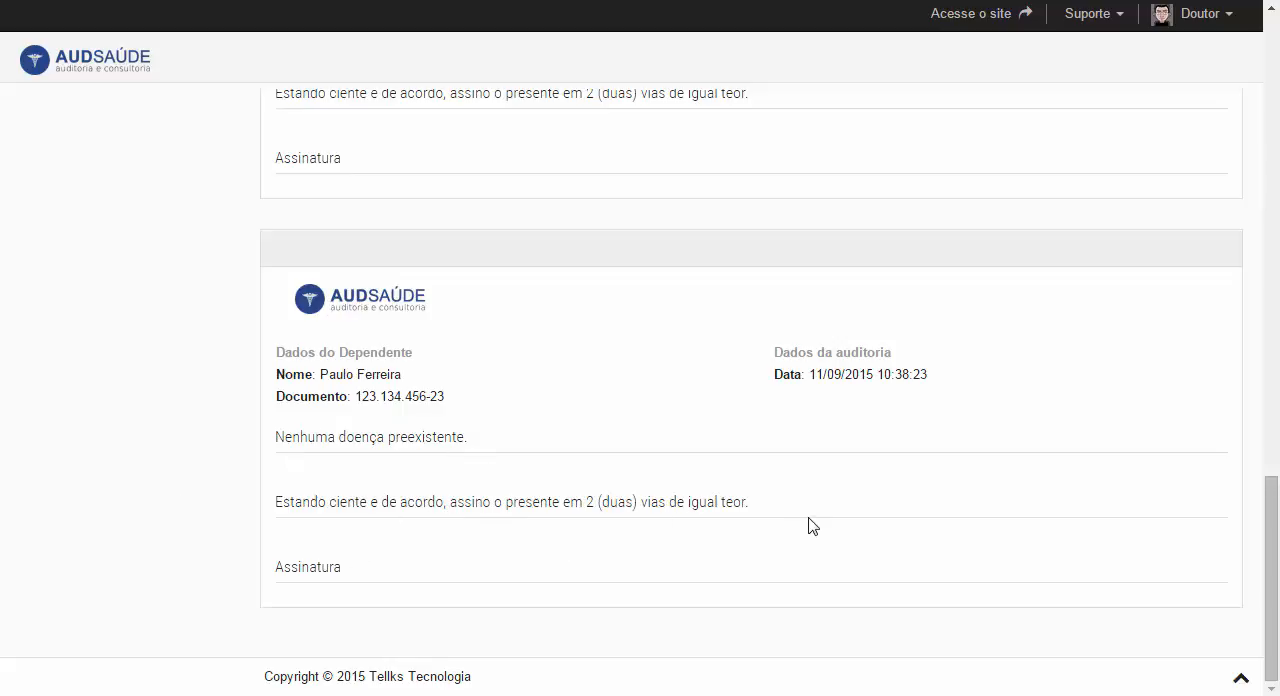
- Preview every page of the audit report and print the whole report to the Microsoft XPS printer
scroll(777, 569, "up", 20)
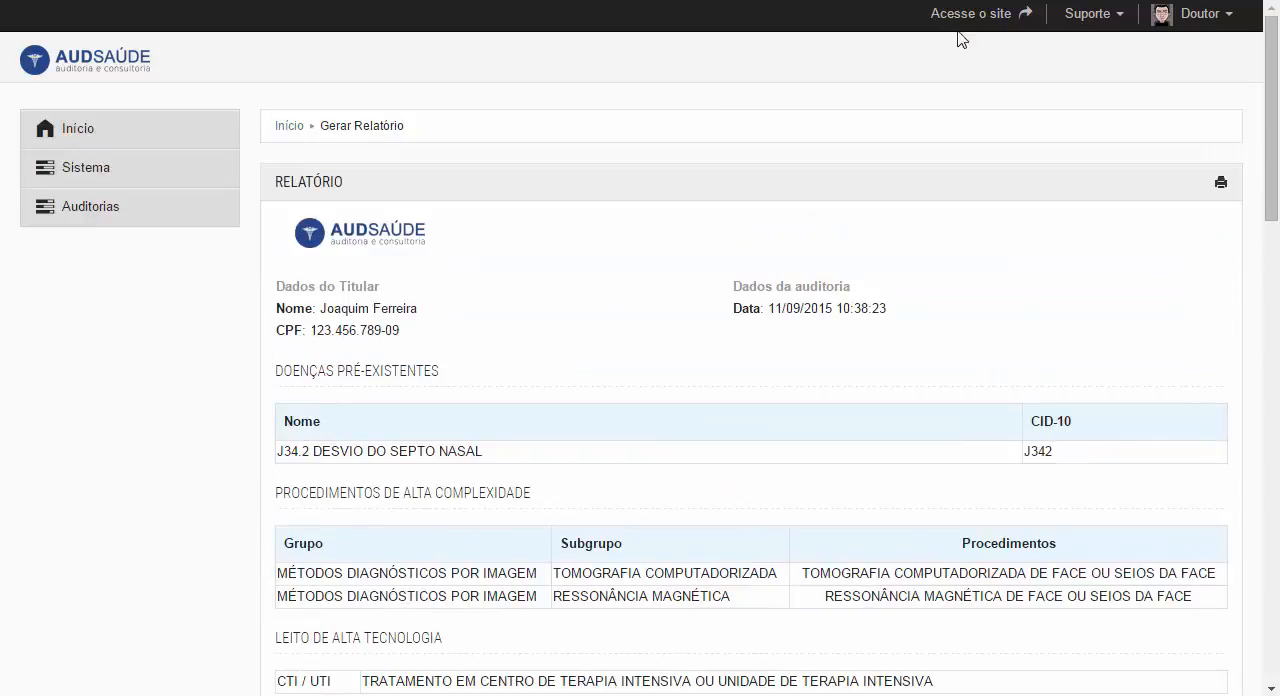
left_click(1221, 184)
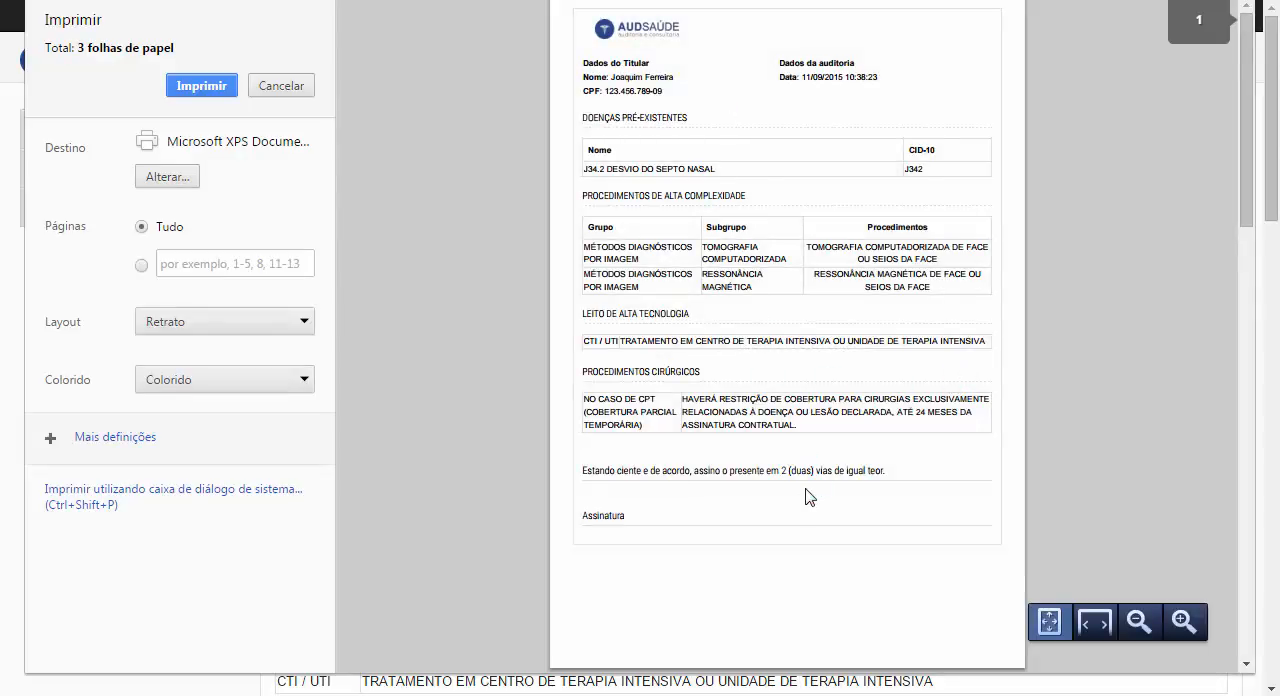
scroll(808, 499, "down", 3)
scroll(808, 499, "down", 4)
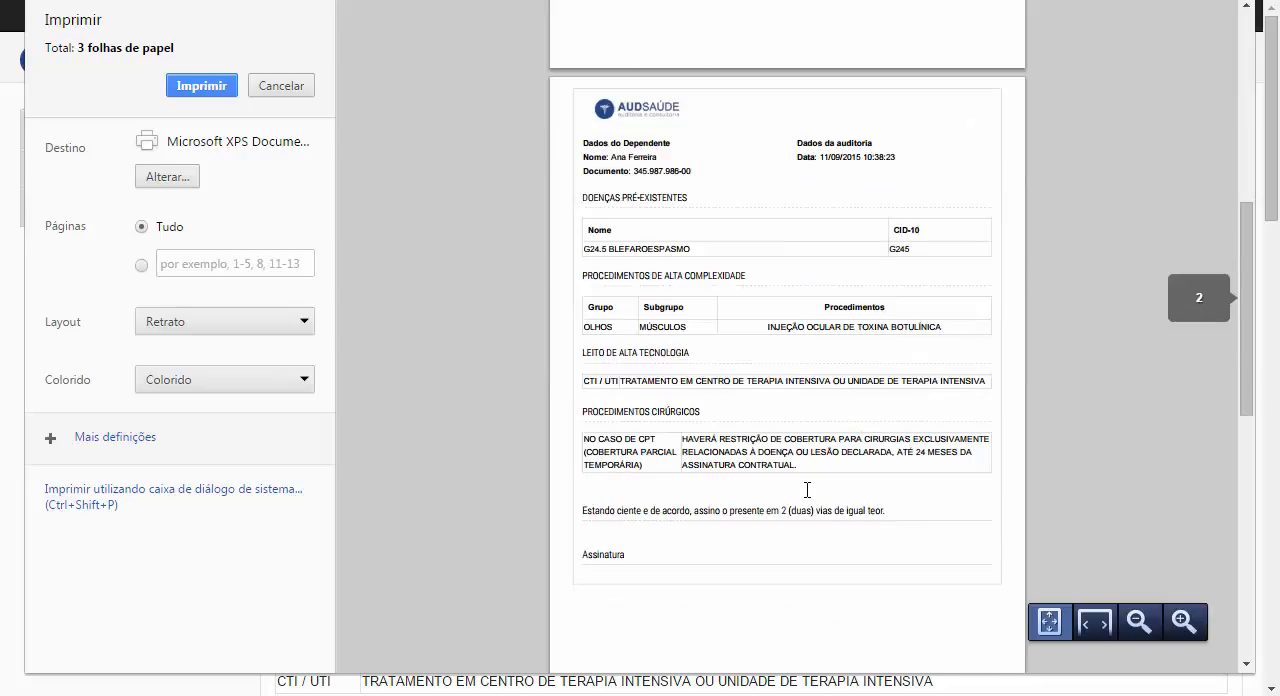
scroll(809, 498, "down", 5)
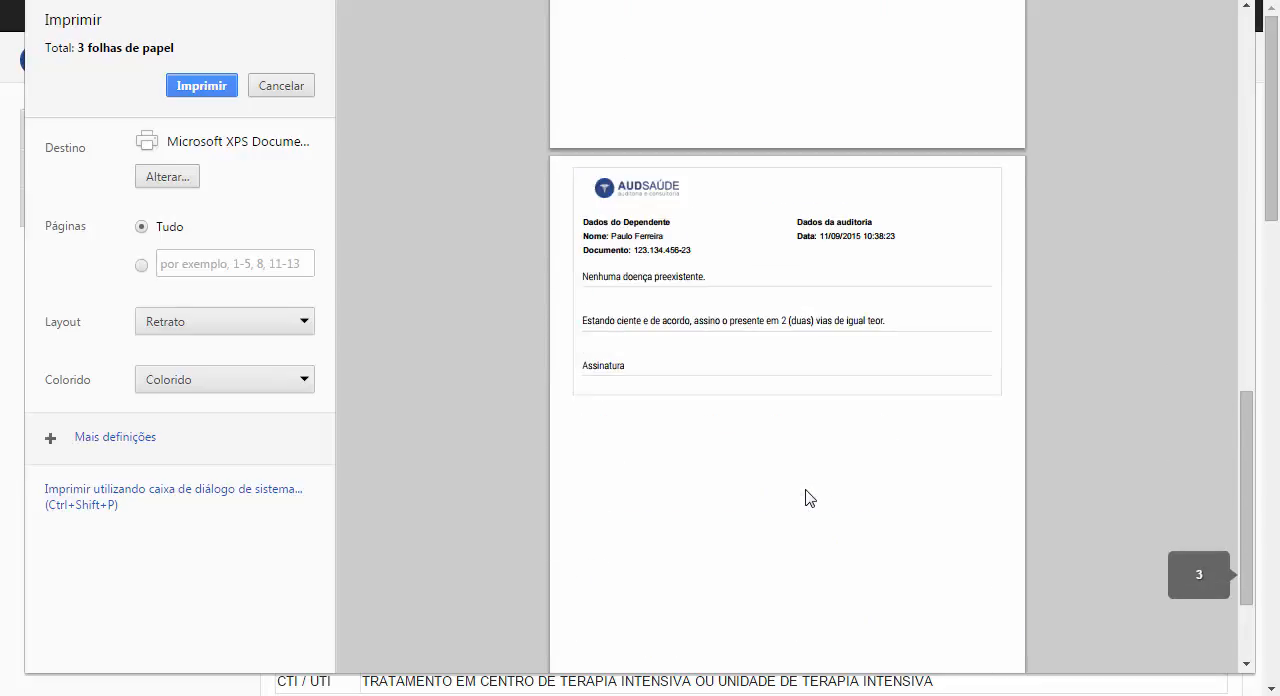
left_click(192, 88)
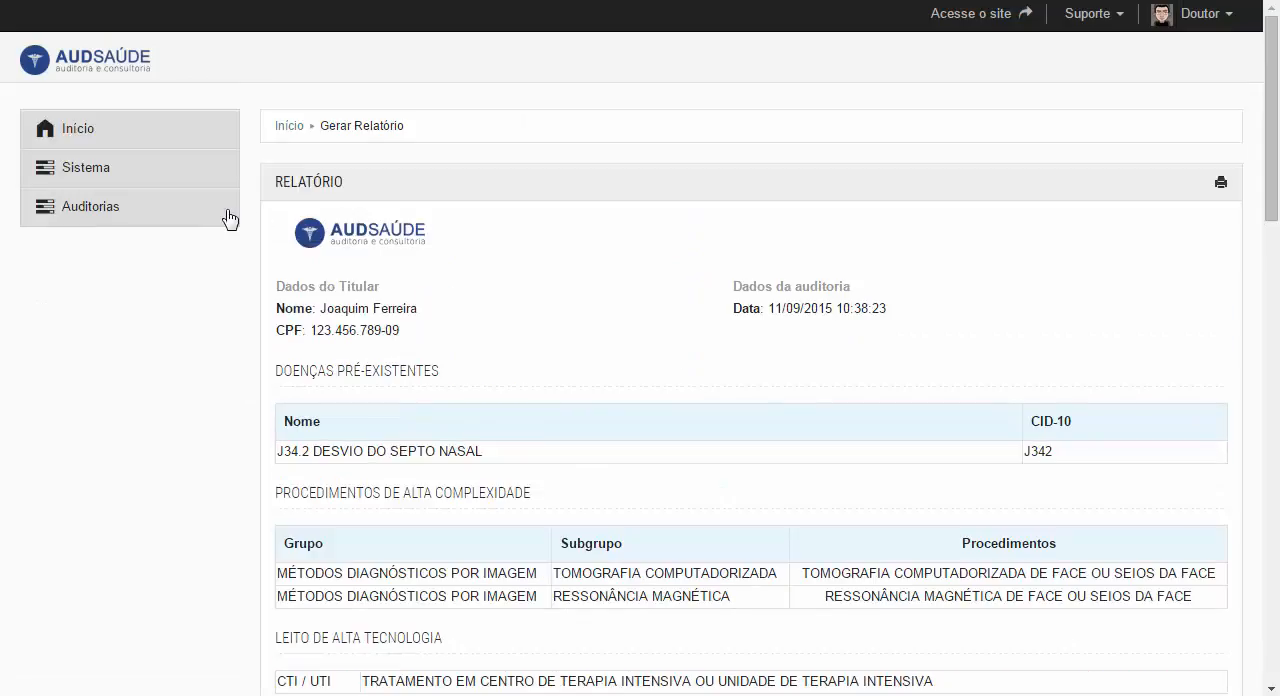
- Open the Solicitar Vinculação form and view its field for requesting procedures for a disease that has none linked
left_click(229, 216)
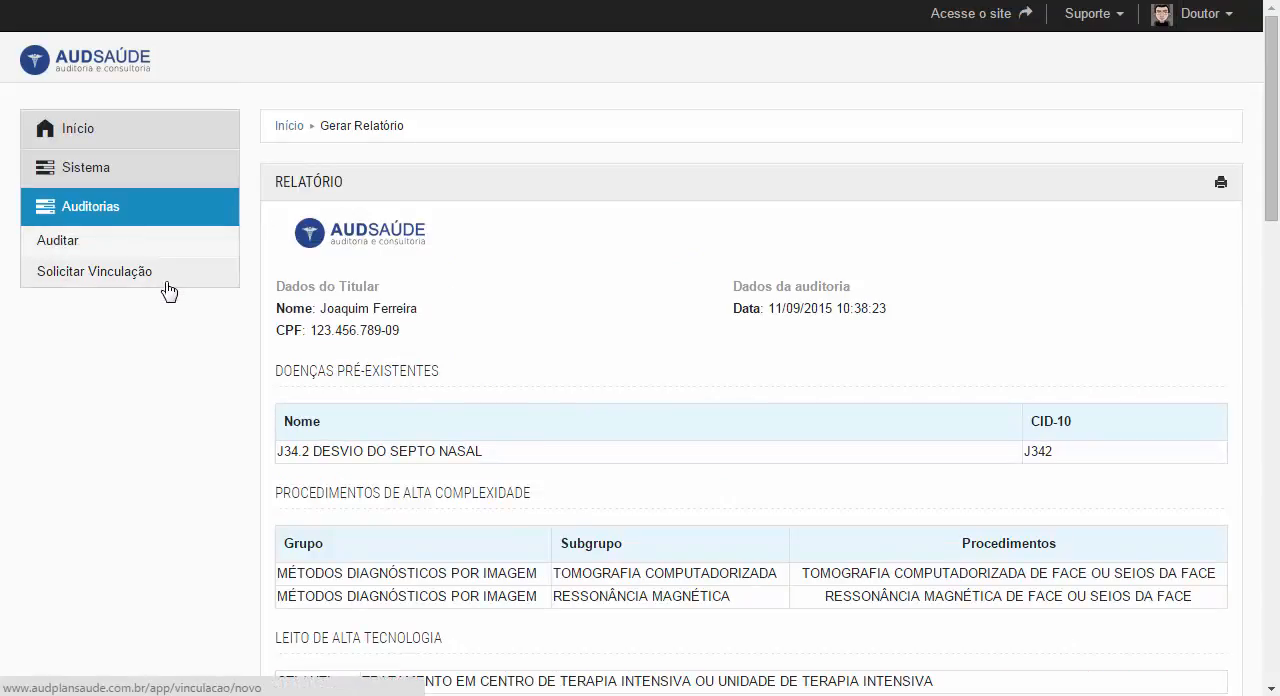
left_click(92, 274)
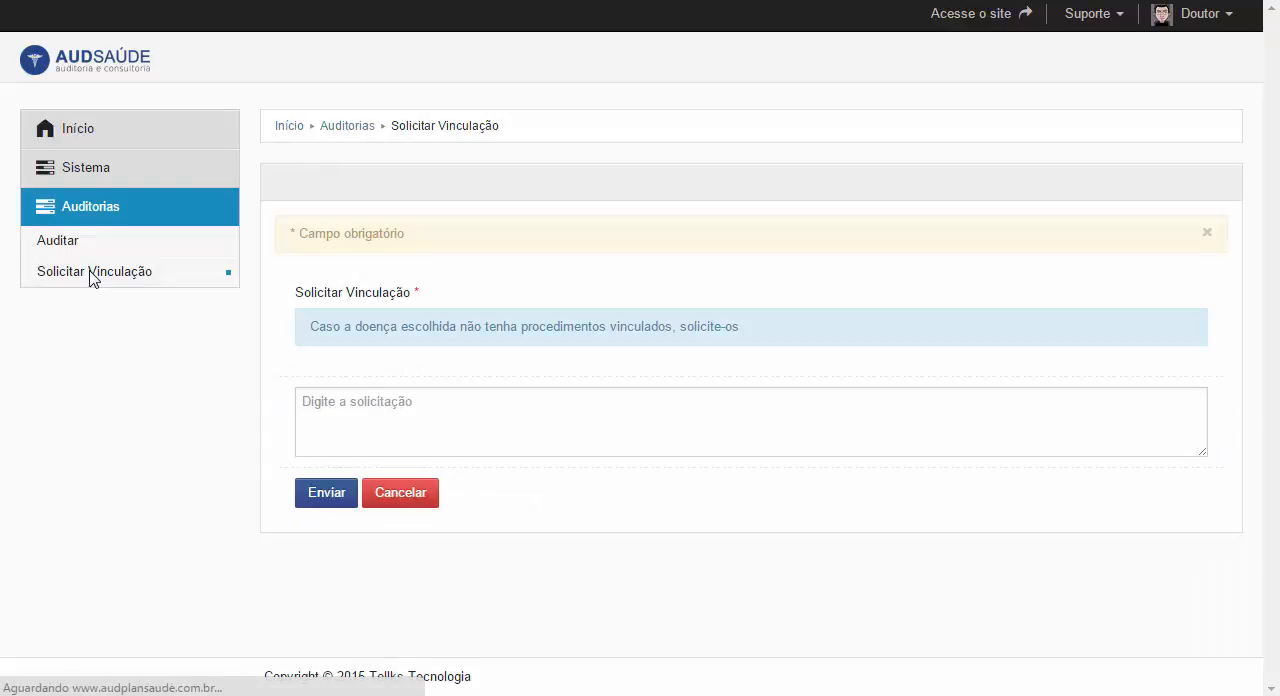
left_click(537, 395)
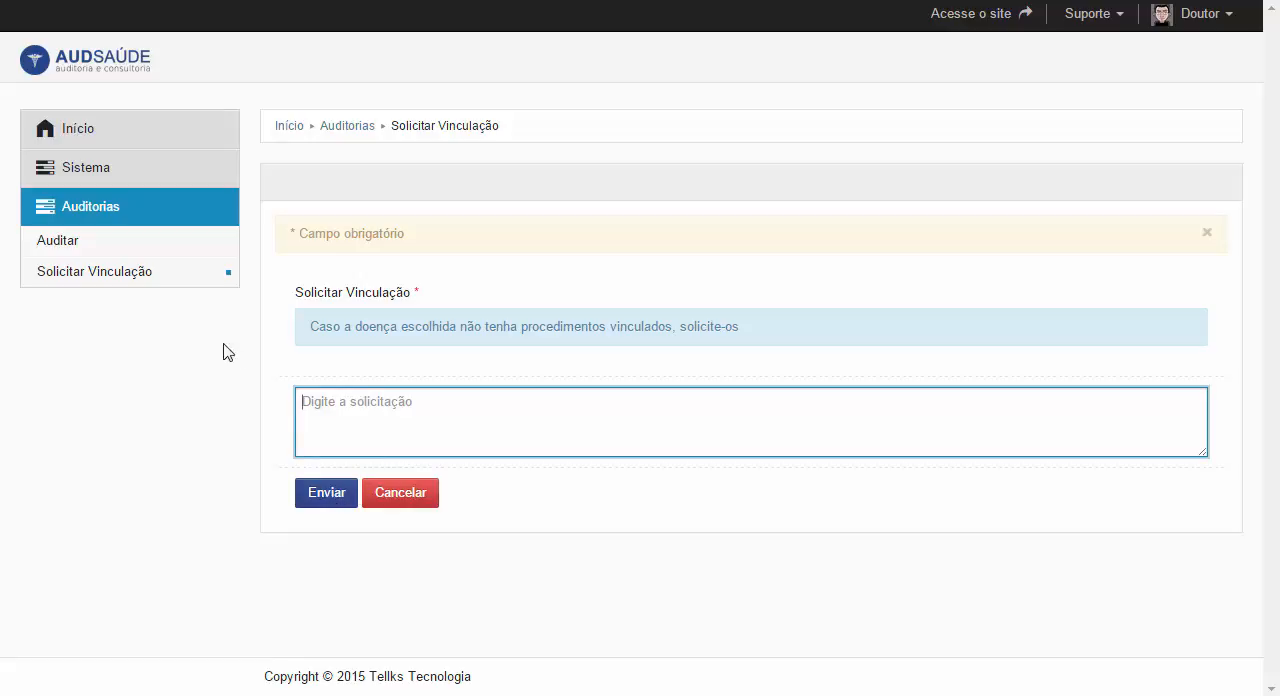
left_click(173, 256)
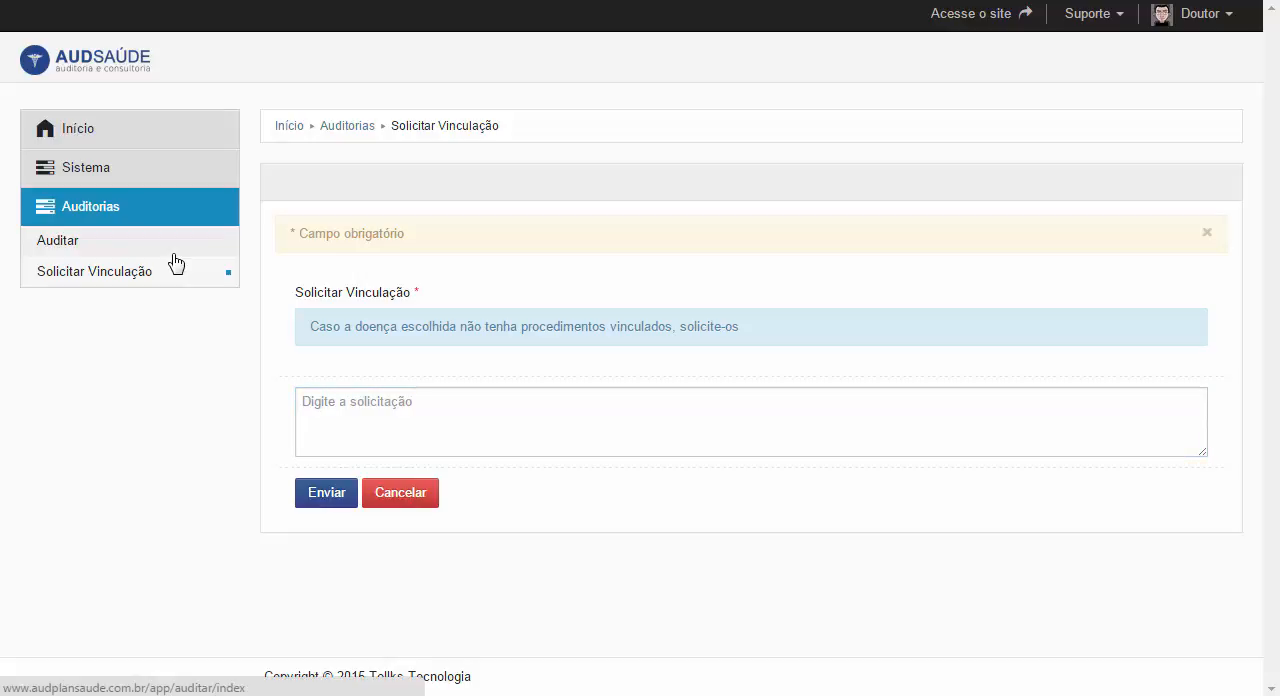